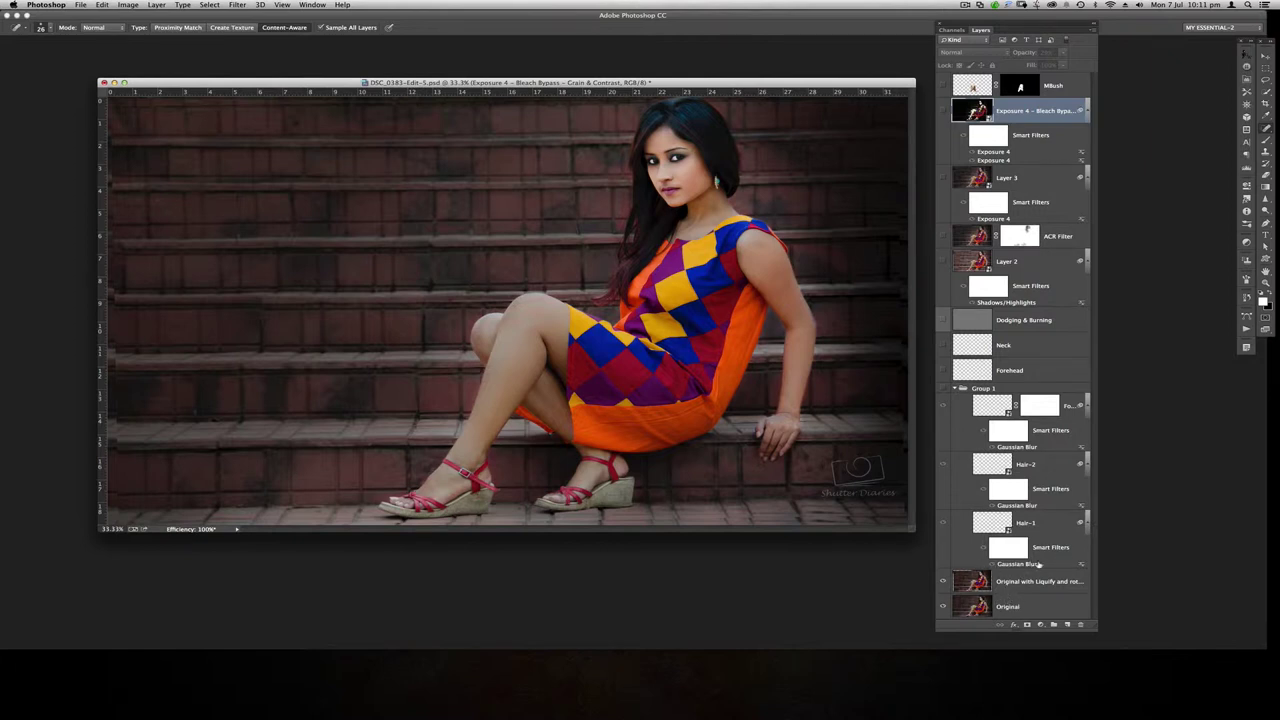
# Compare the photo with the liquified and rotated layer shown and hidden, and check its edges with the Original layer hidden
pyautogui.click(942, 582)
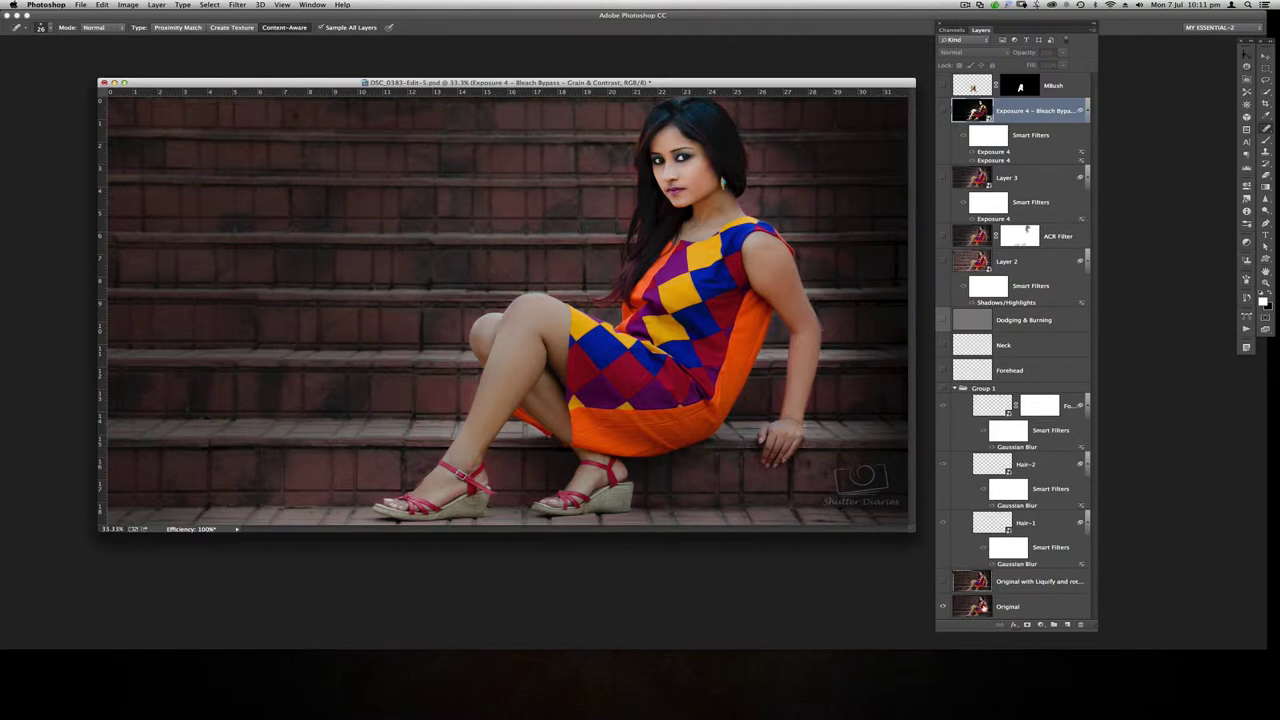
pyautogui.click(942, 583)
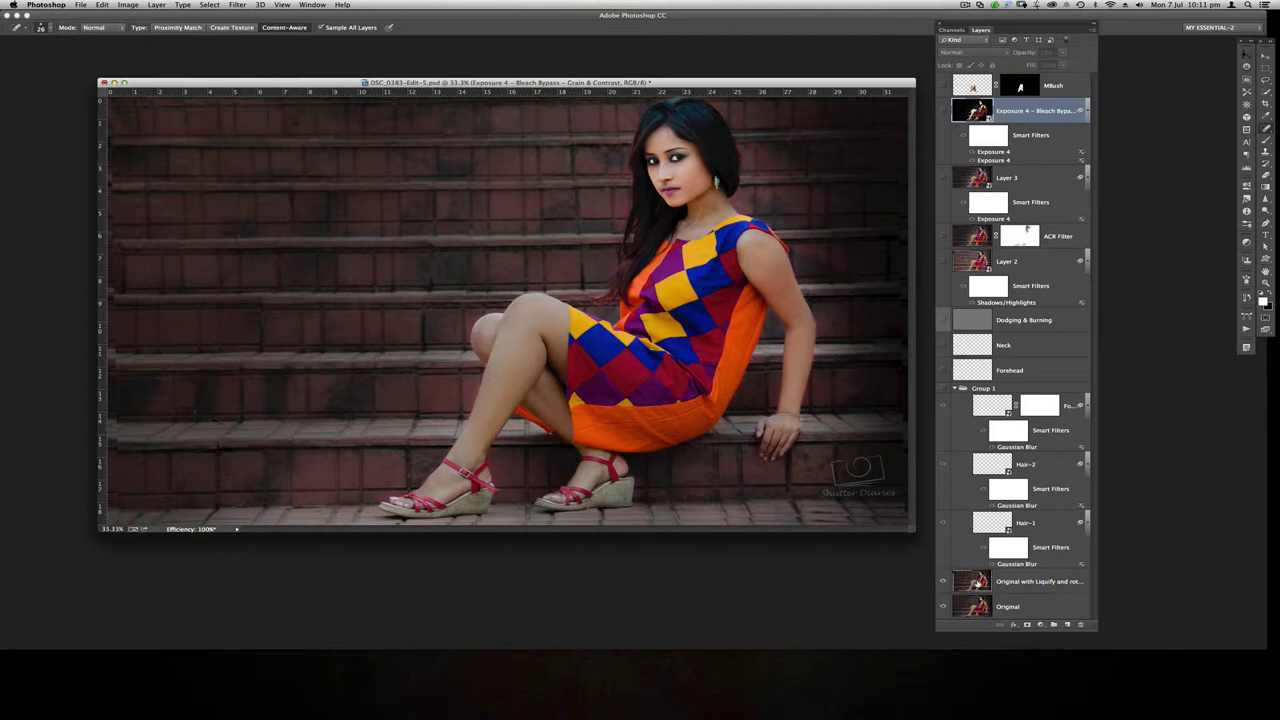
pyautogui.click(950, 585)
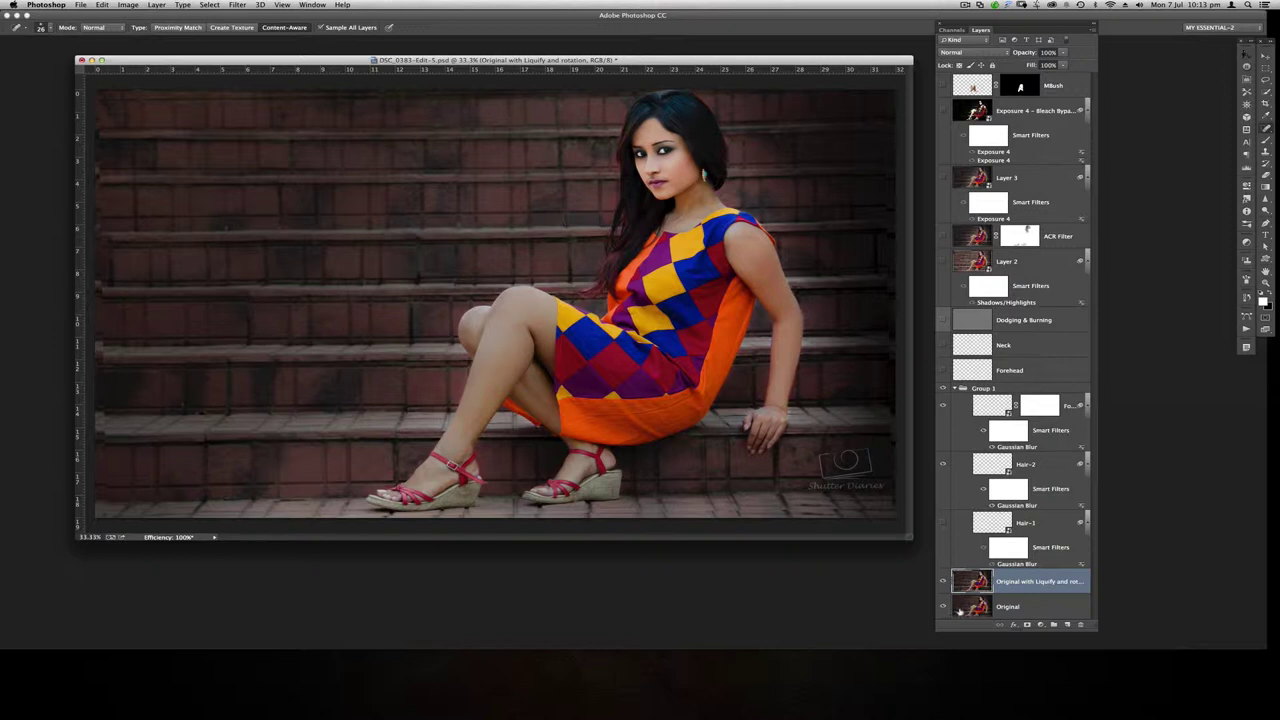
pyautogui.click(942, 607)
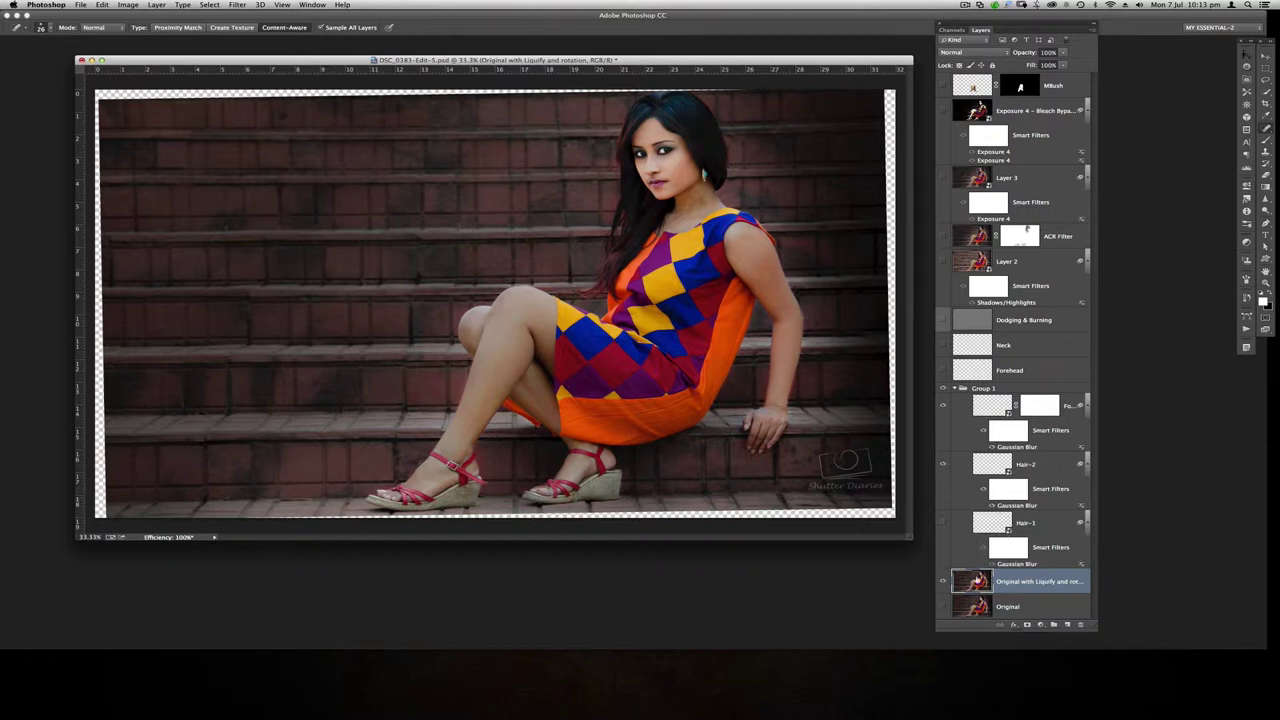
pyautogui.click(942, 606)
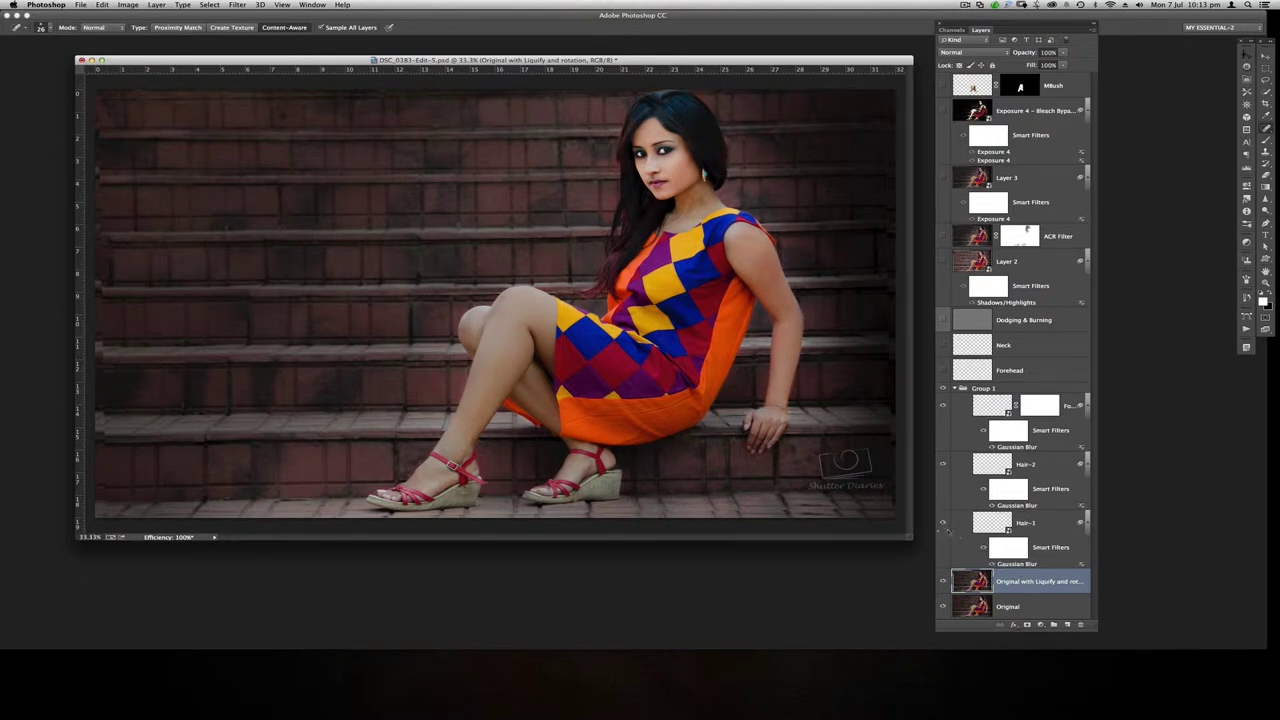
# Compare the photo with and without the Group 1 retouching, and hide the Hair-2 and Forehead layers inside the group
pyautogui.click(942, 390)
pyautogui.click(942, 390)
pyautogui.click(942, 391)
pyautogui.click(943, 392)
pyautogui.click(943, 406)
# Try a Camera Raw radial filter on the liquified layer, placing, rotating and moving a darkening ellipse around the woman
pyautogui.click(238, 5)
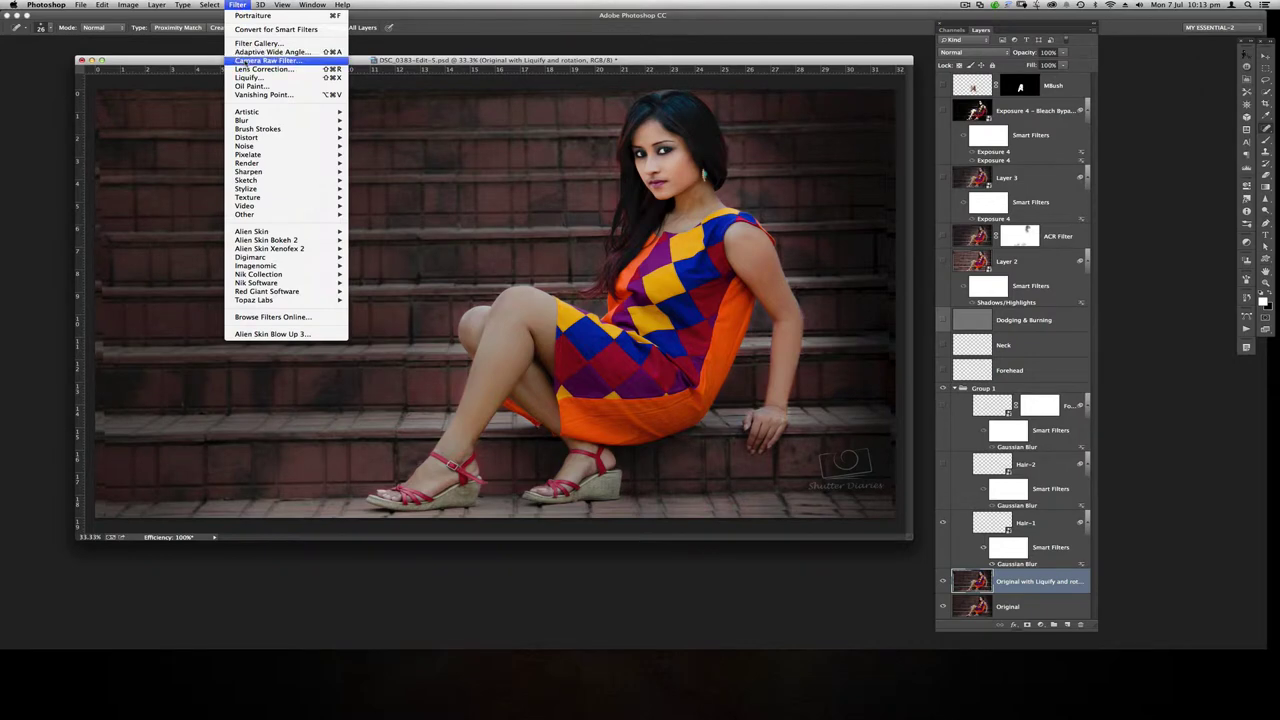
pyautogui.click(243, 62)
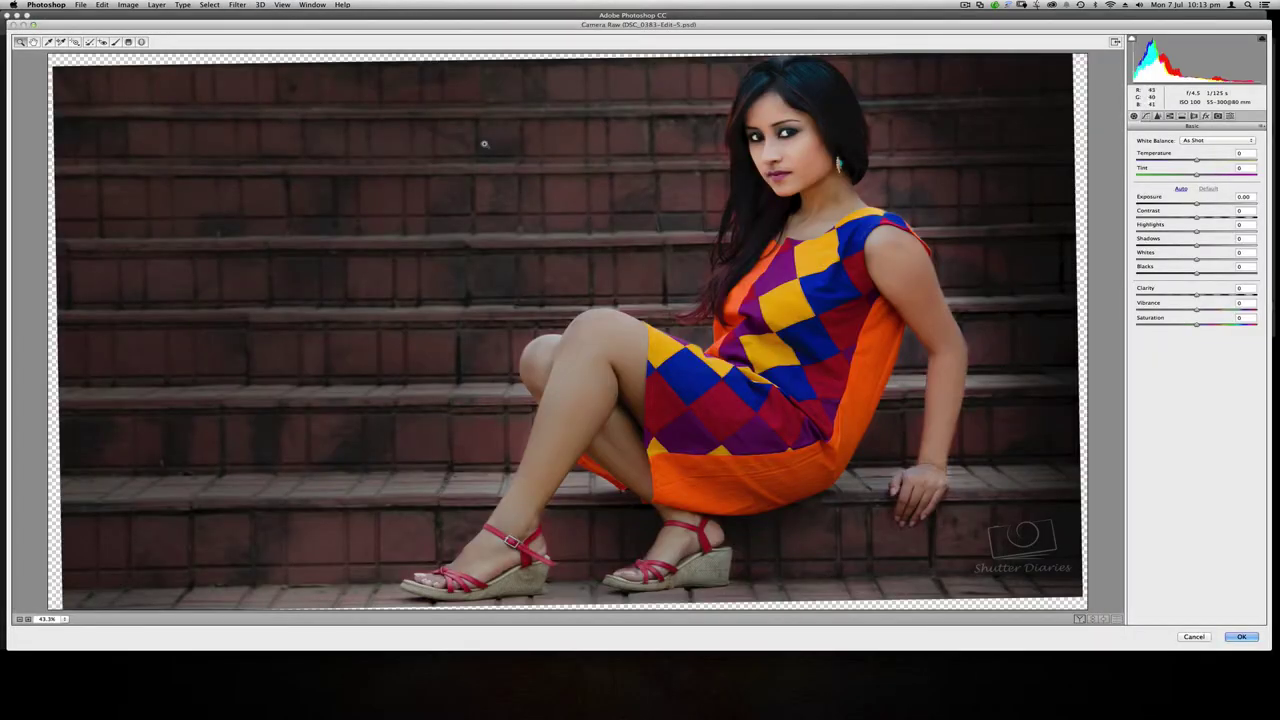
pyautogui.press('j')
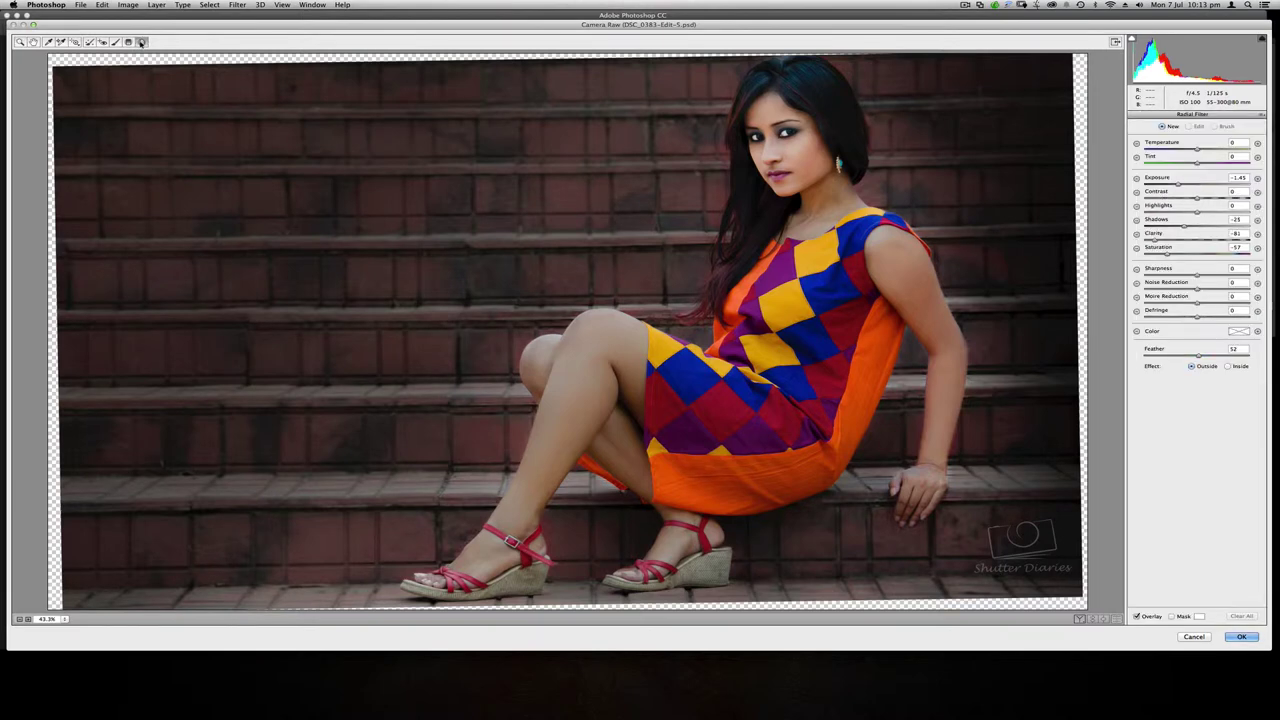
pyautogui.moveTo(840, 130); pyautogui.dragTo(616, 480)
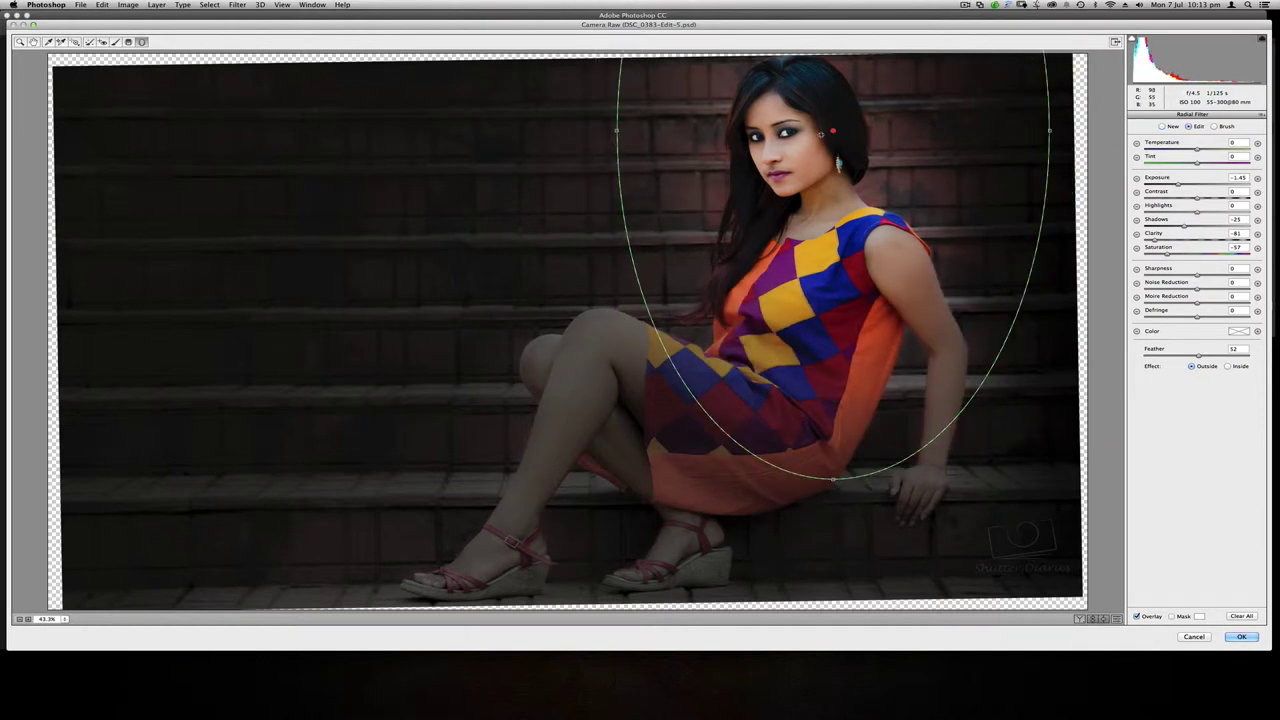
pyautogui.moveTo(630, 133); pyautogui.dragTo(532, 272)
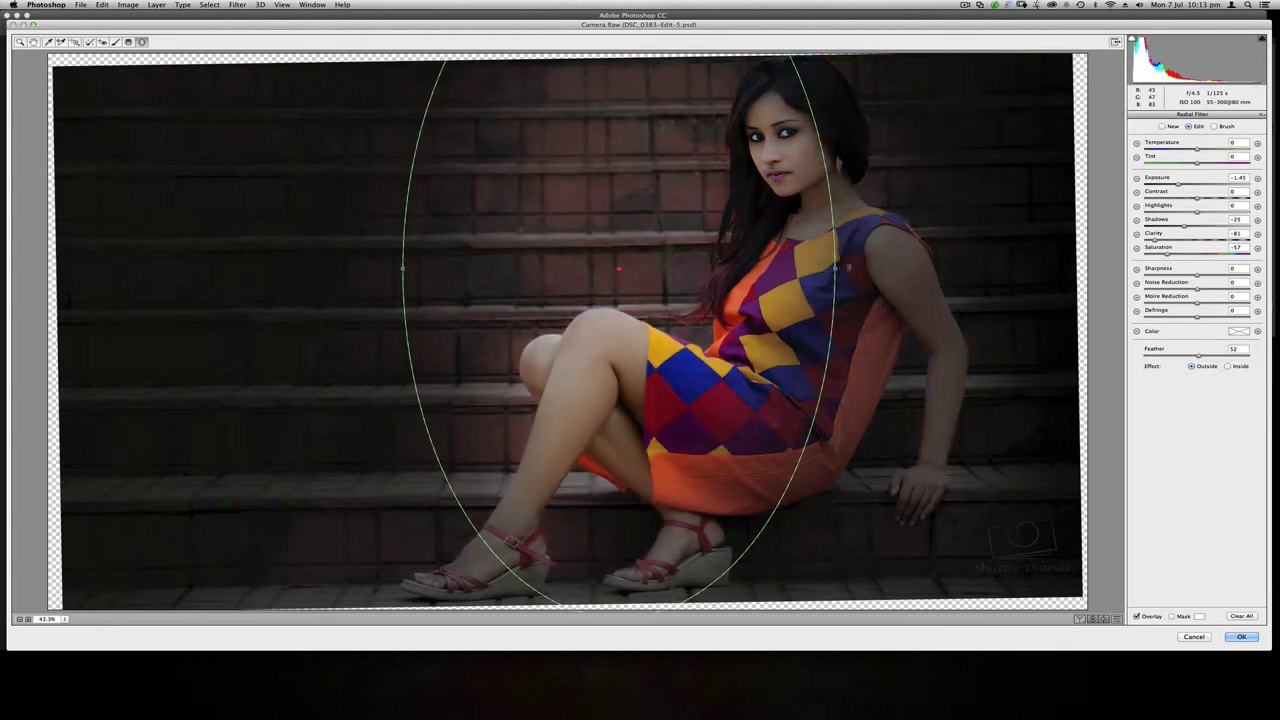
pyautogui.moveTo(708, 513); pyautogui.dragTo(680, 560)
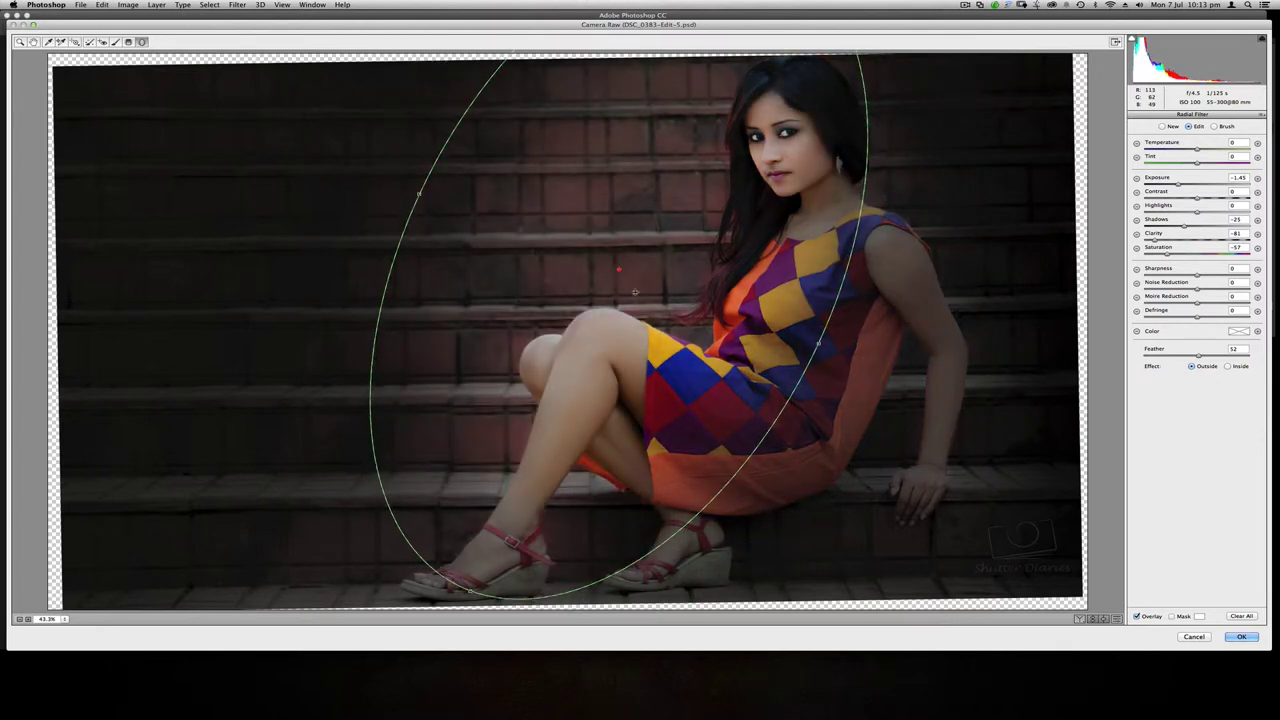
pyautogui.moveTo(620, 269); pyautogui.dragTo(720, 317)
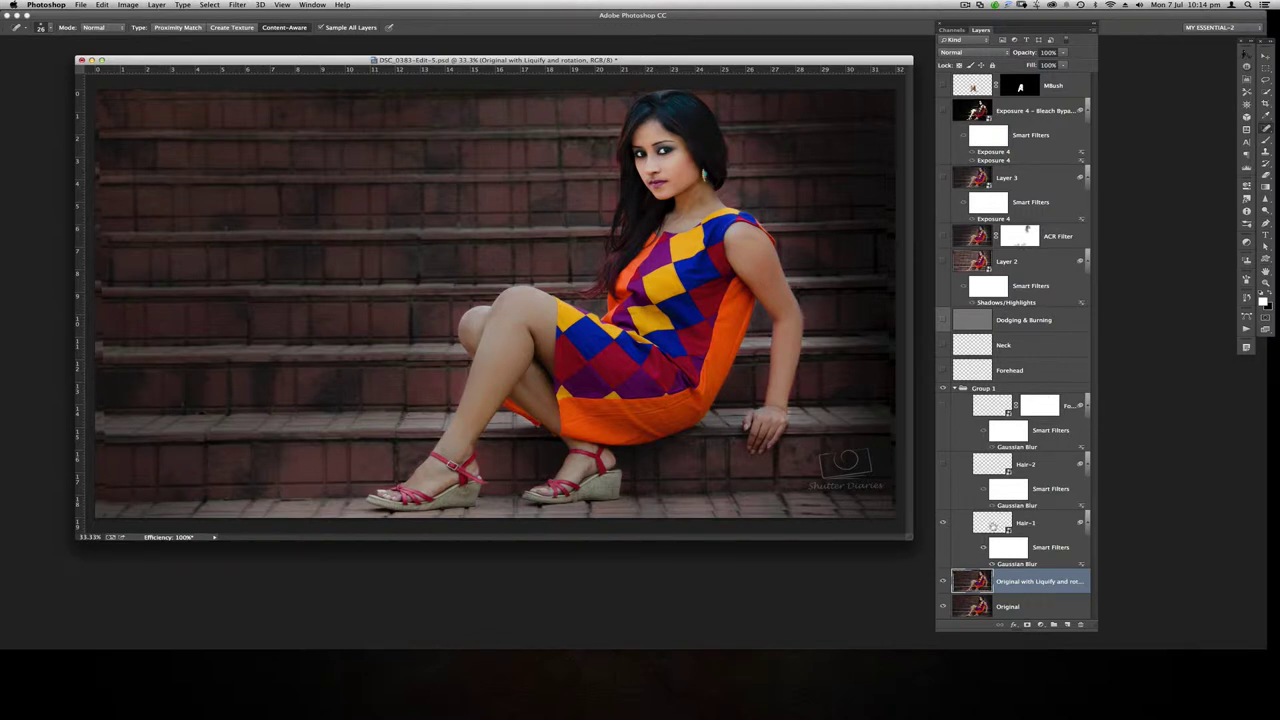
# Isolate the Hair-1 layer to examine its painted hair strands up close, and restore the visibility of the other layers
pyautogui.click(995, 522)
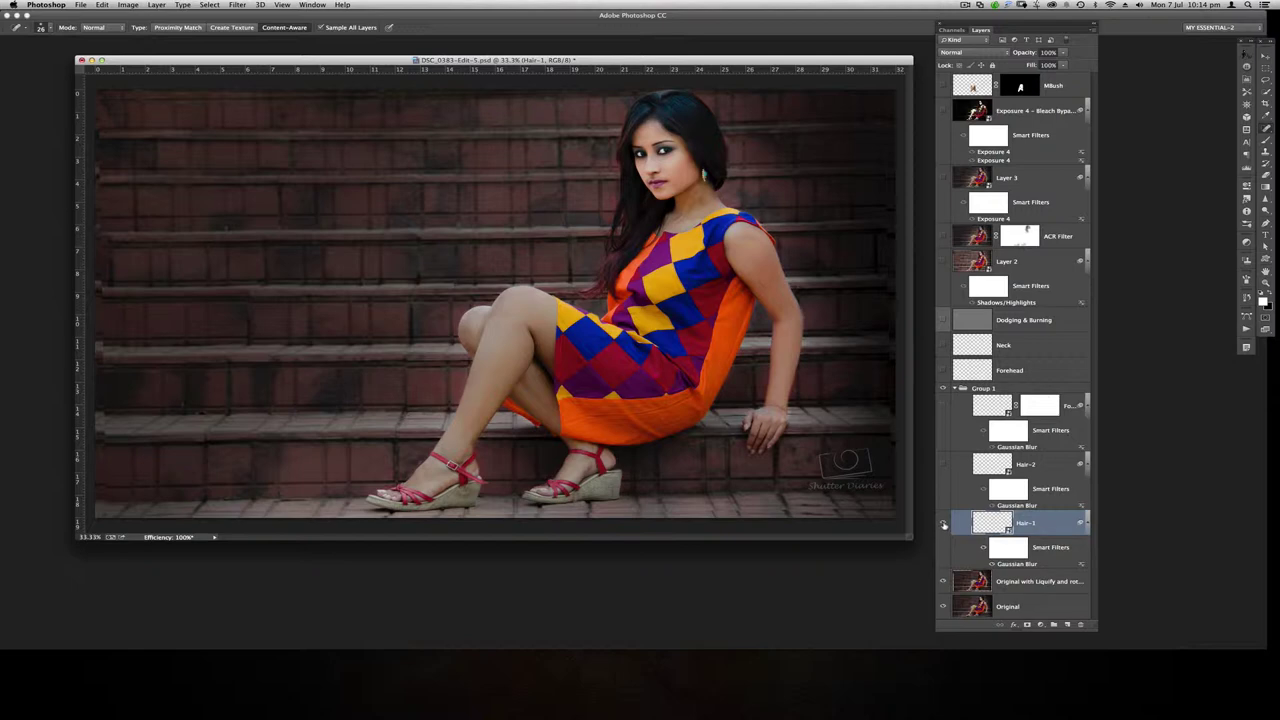
pyautogui.keyDown('alt'); pyautogui.click(944, 525); pyautogui.keyUp('alt')
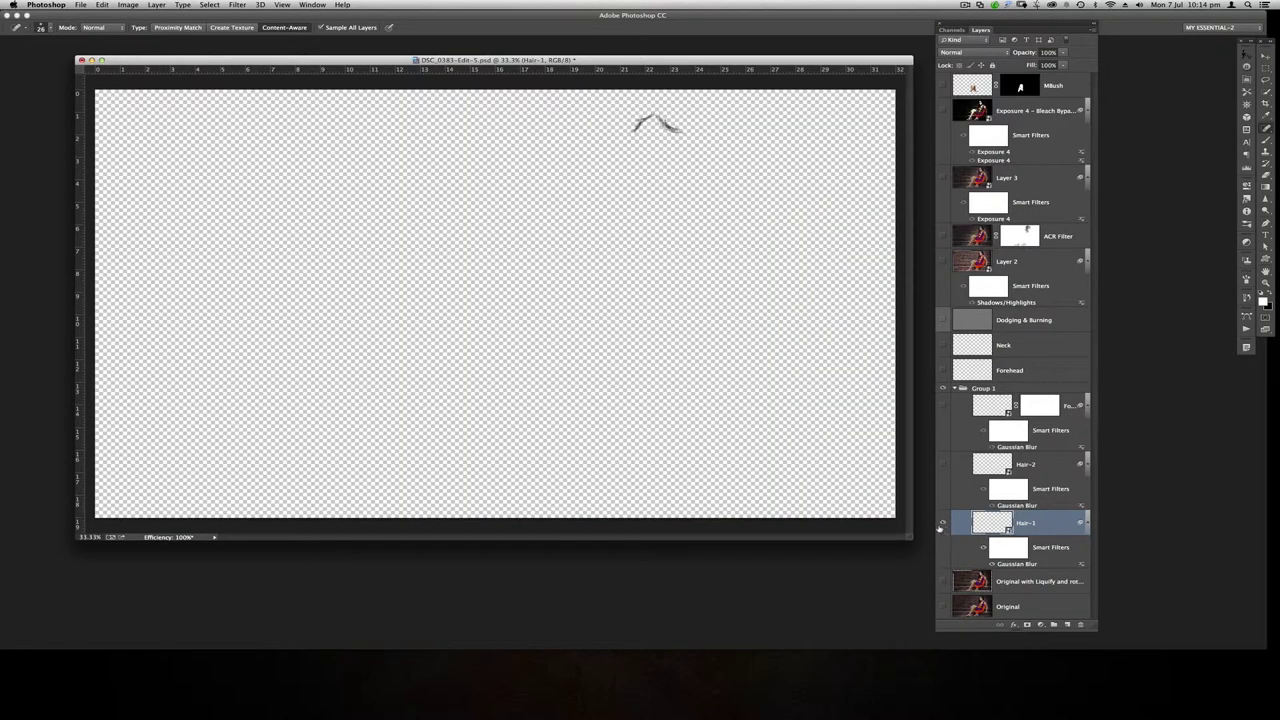
pyautogui.moveTo(650, 122); pyautogui.dragTo(627, 130)
pyautogui.press('super+equal')
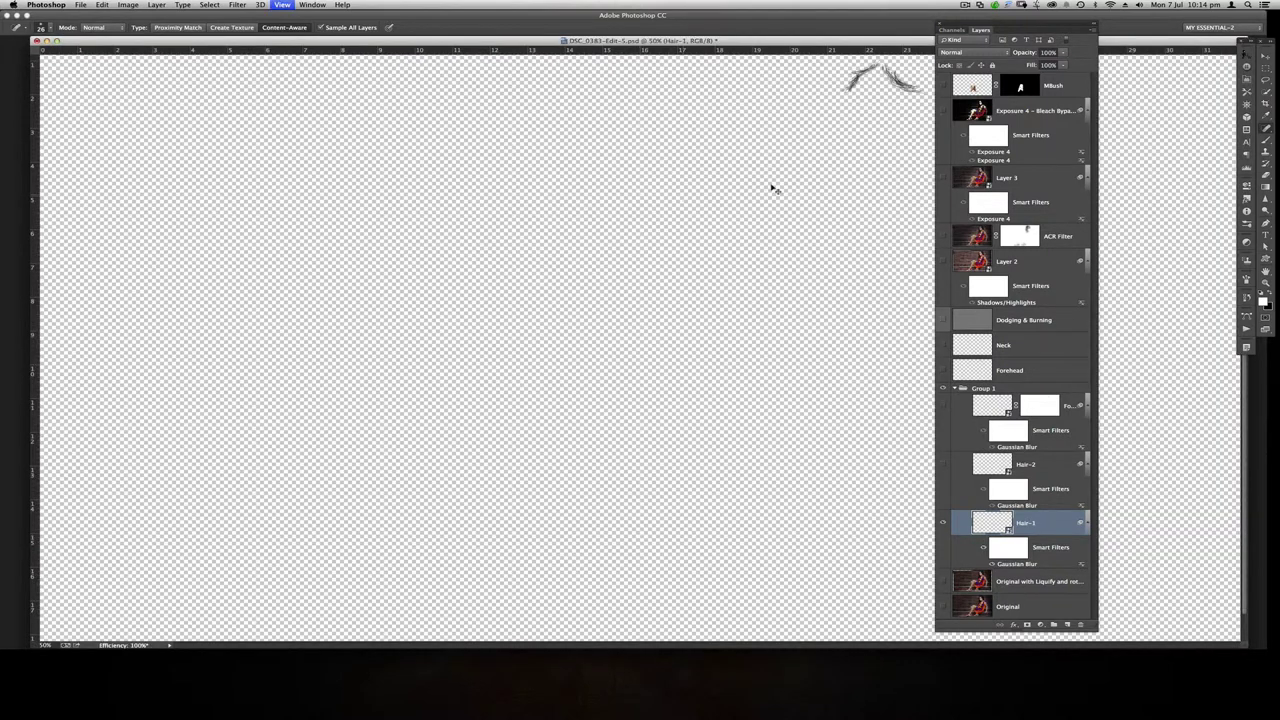
pyautogui.press('super+equal')
pyautogui.moveTo(818, 150); pyautogui.dragTo(416, 395)
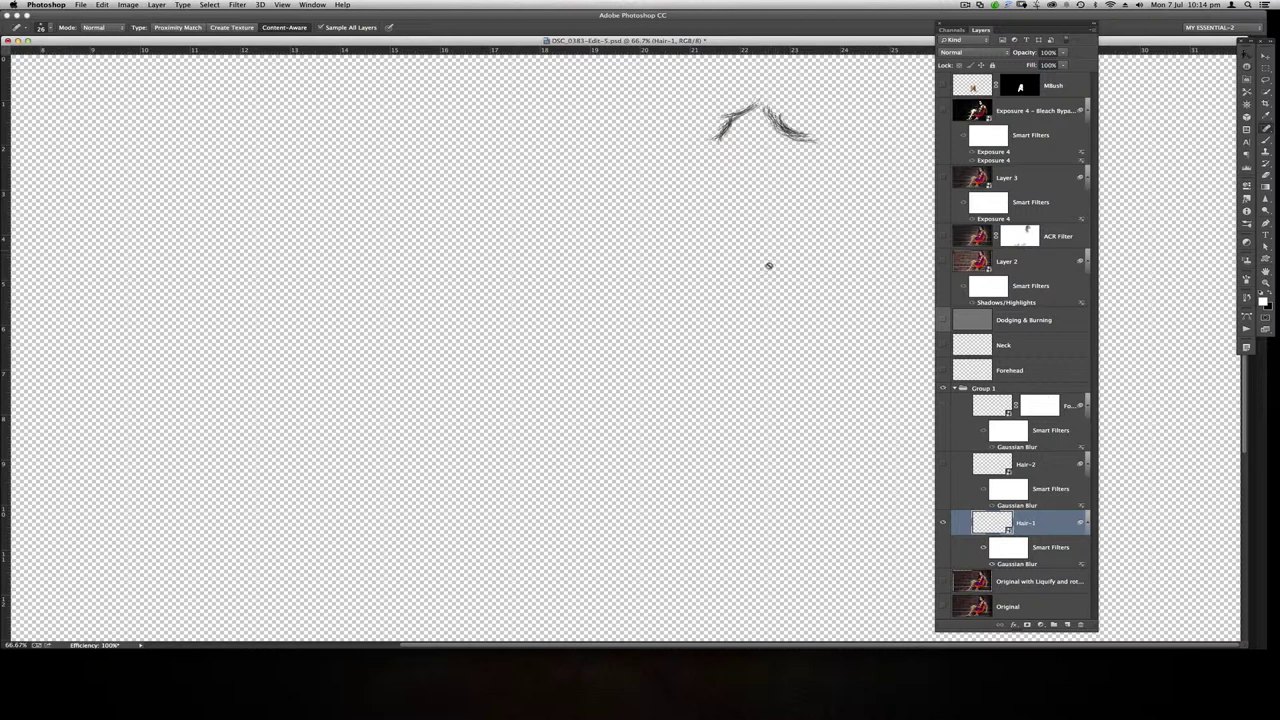
pyautogui.scroll(-2, 784, 280)
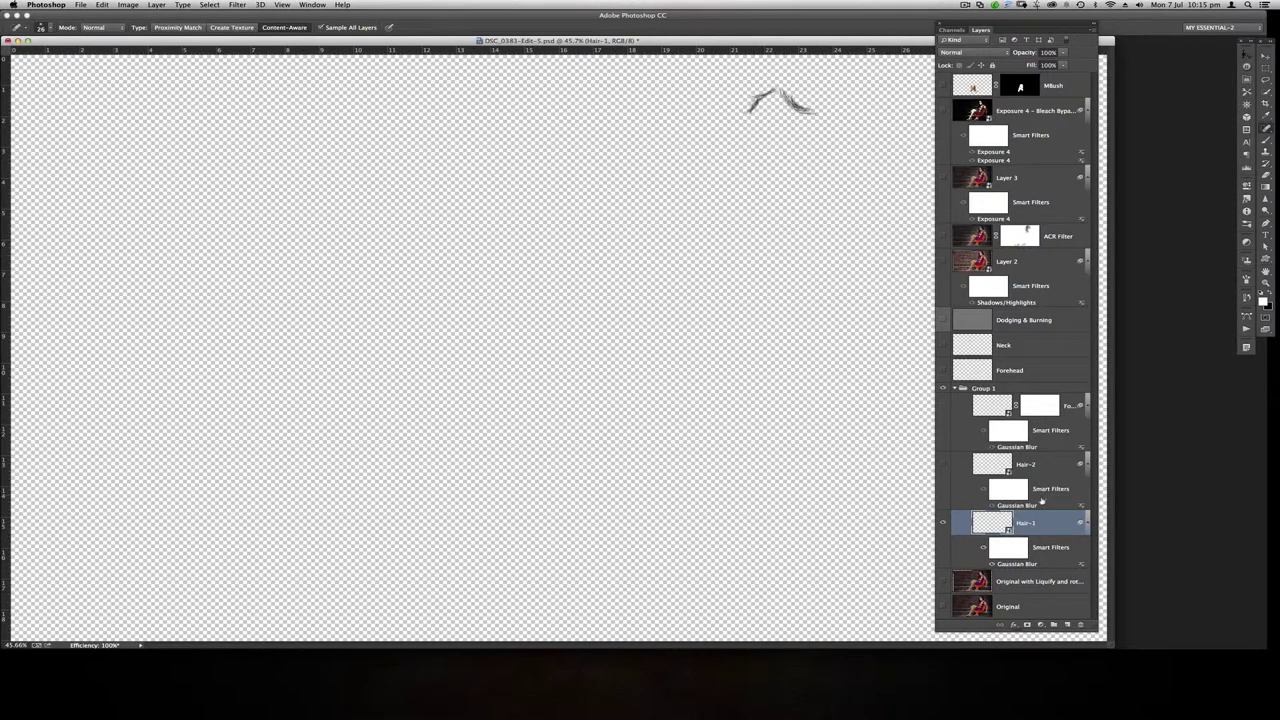
pyautogui.keyDown('alt'); pyautogui.click(943, 524); pyautogui.keyUp('alt')
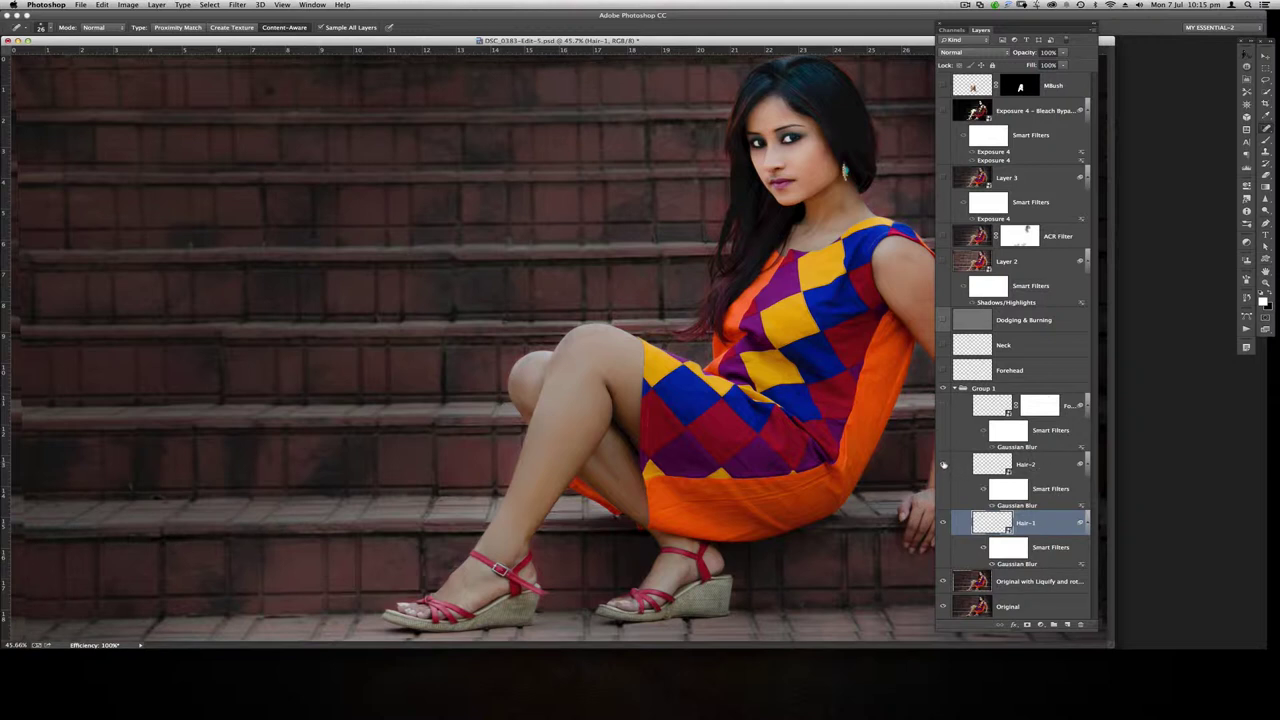
# Show the Hair-2 and Forehead layers in Group 1 and examine the woman's face and hairline at 100%
pyautogui.click(942, 406)
pyautogui.press('super+equal')
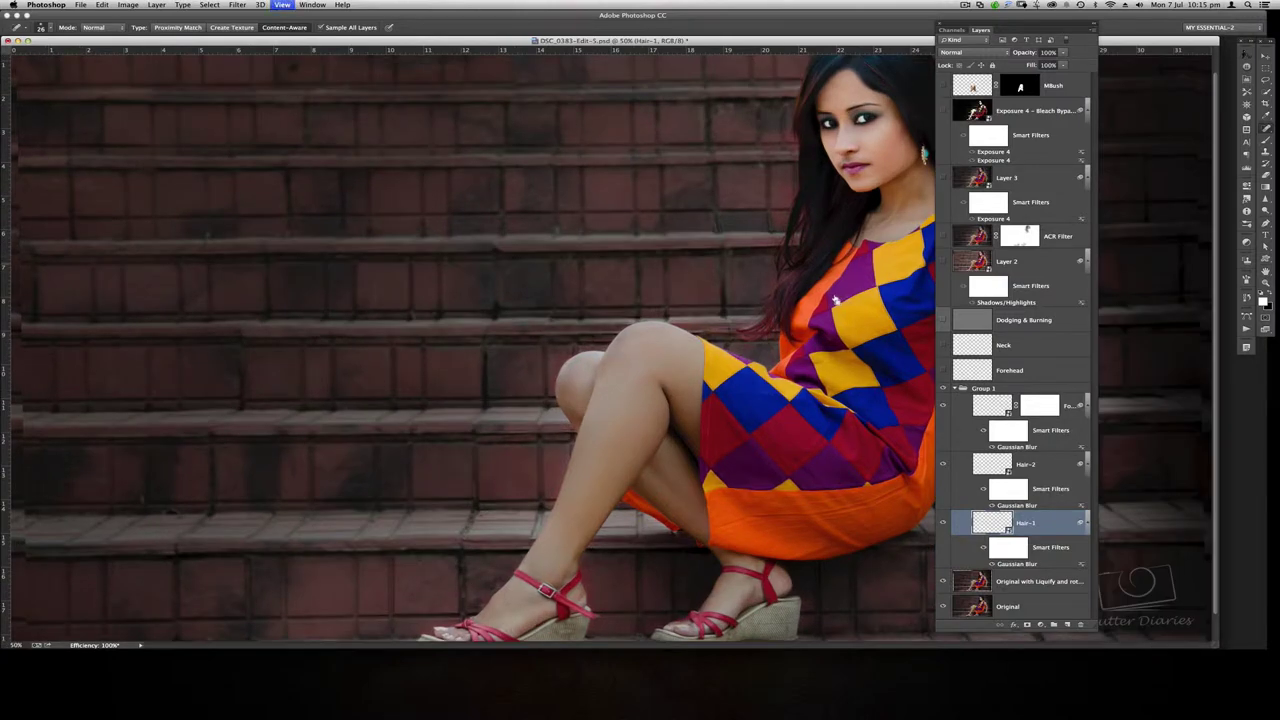
pyautogui.press('super+equal')
pyautogui.press('super+equal')
pyautogui.press('super+equal')
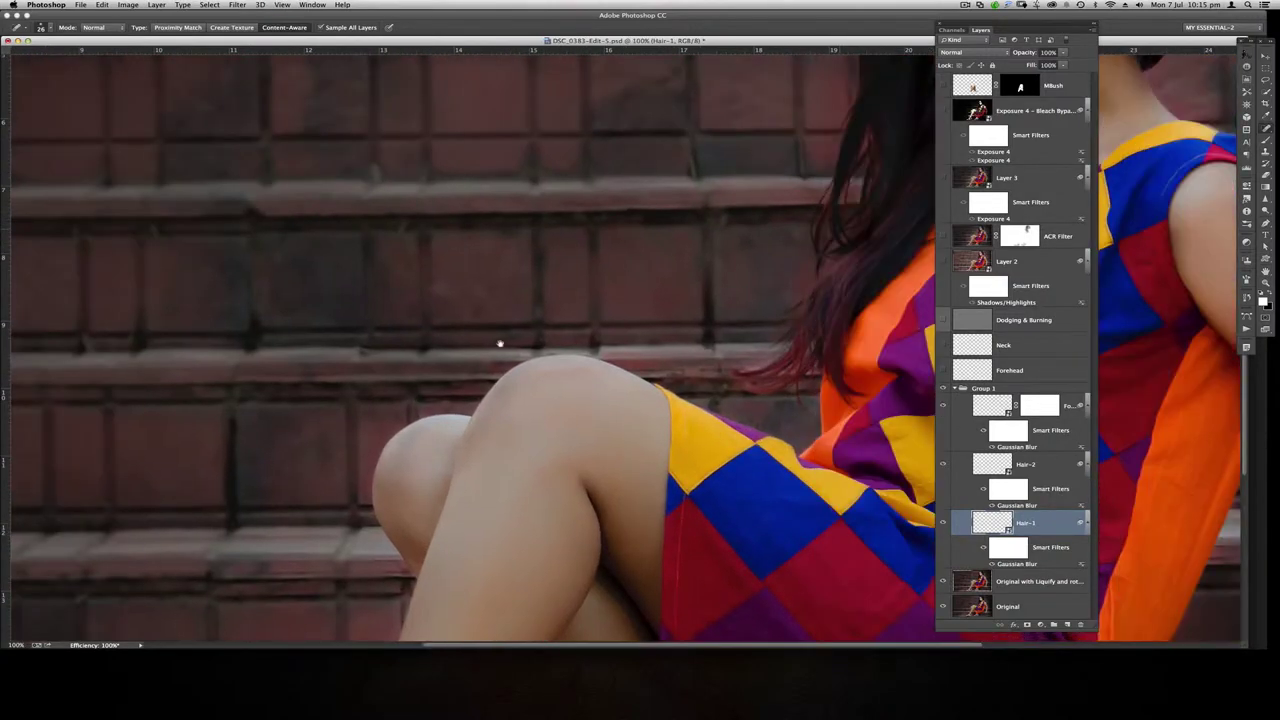
pyautogui.hscroll(5, 500, 343)
pyautogui.scroll(2, 500, 343)
pyautogui.scroll(3, 449, 350)
pyautogui.hscroll(-3, 600, 380)
pyautogui.press('super+r')
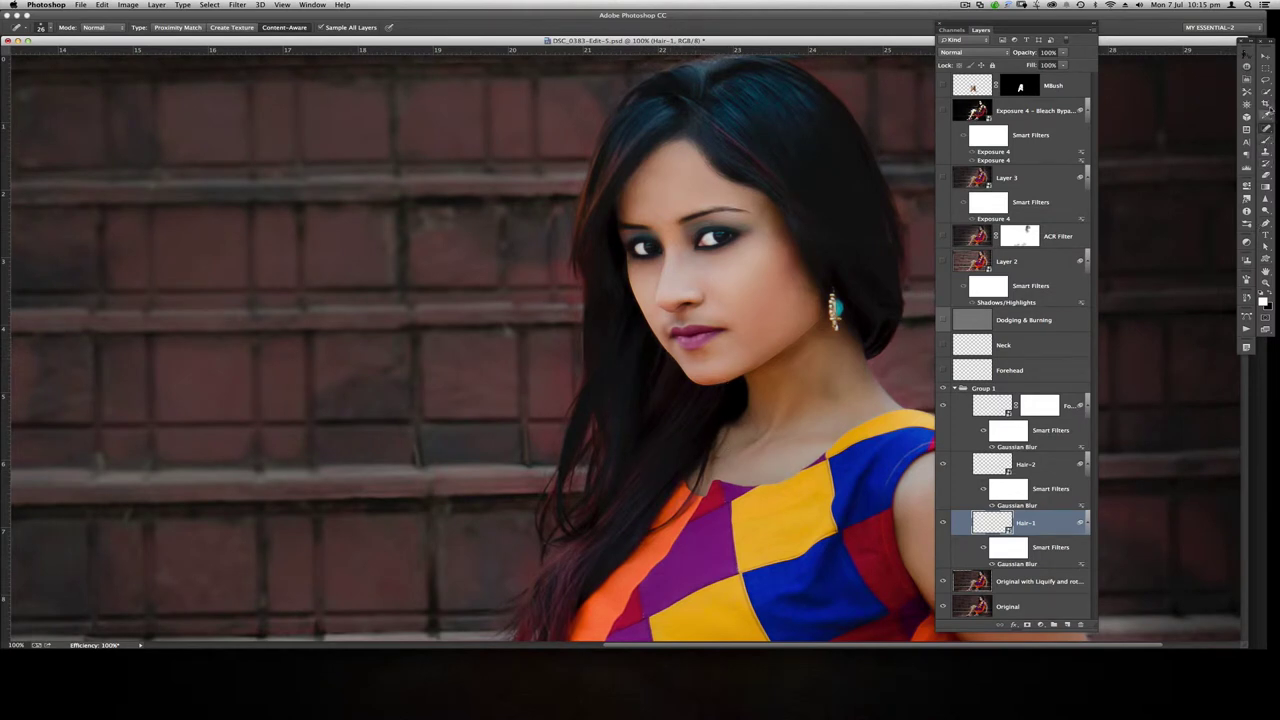
# Try extending the hairline with the Clone Stamp tool on a new layer above Hair-1, and delete that layer
pyautogui.click(1265, 152)
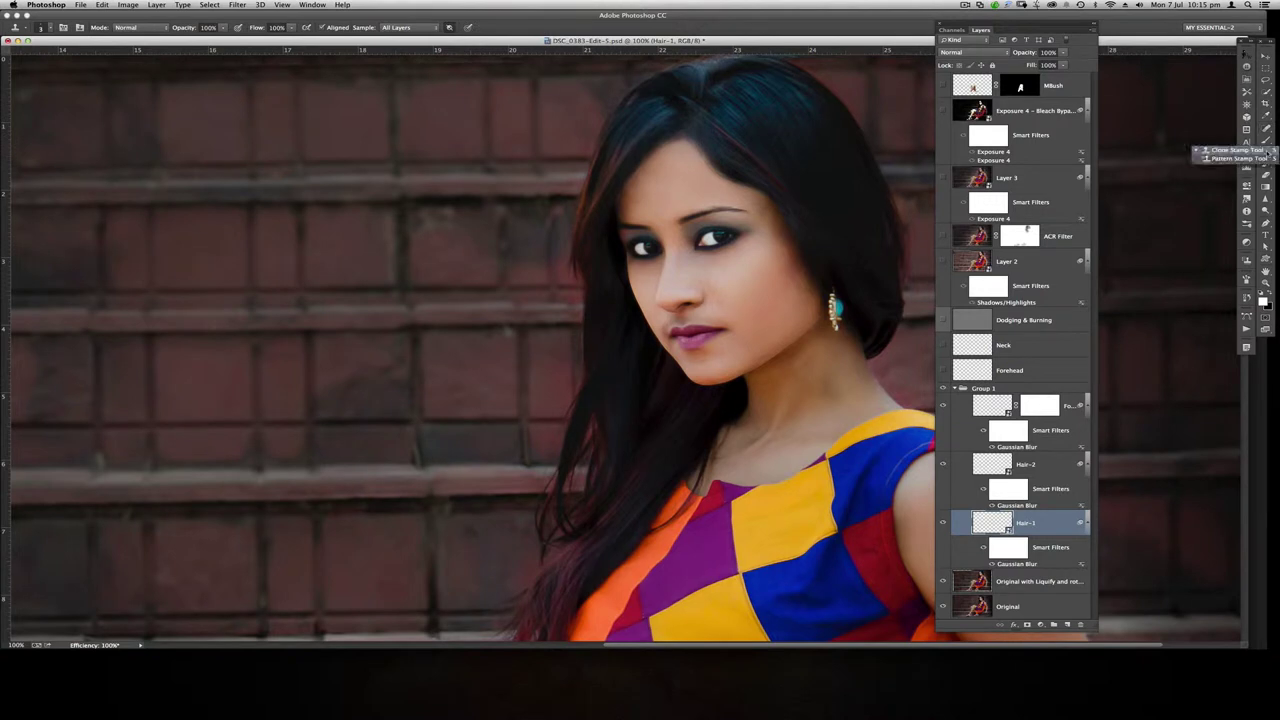
pyautogui.click(1225, 150)
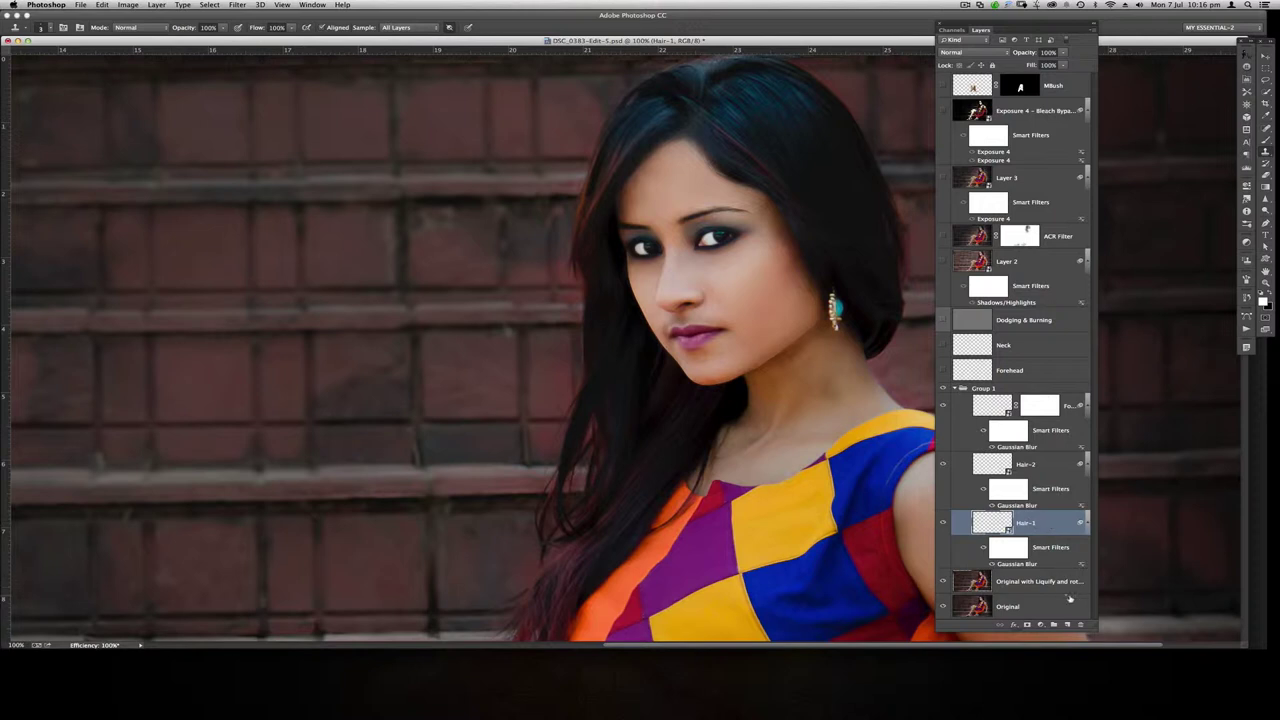
pyautogui.click(1068, 624)
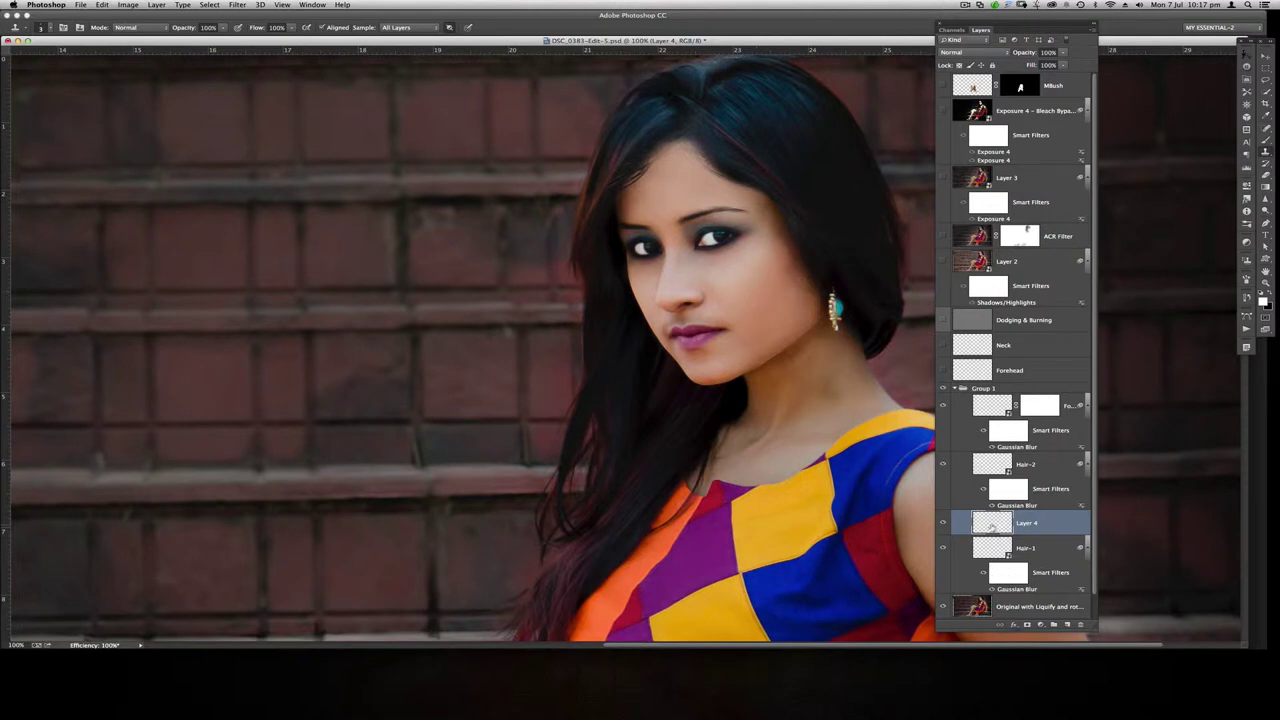
pyautogui.moveTo(991, 527); pyautogui.dragTo(1080, 624)
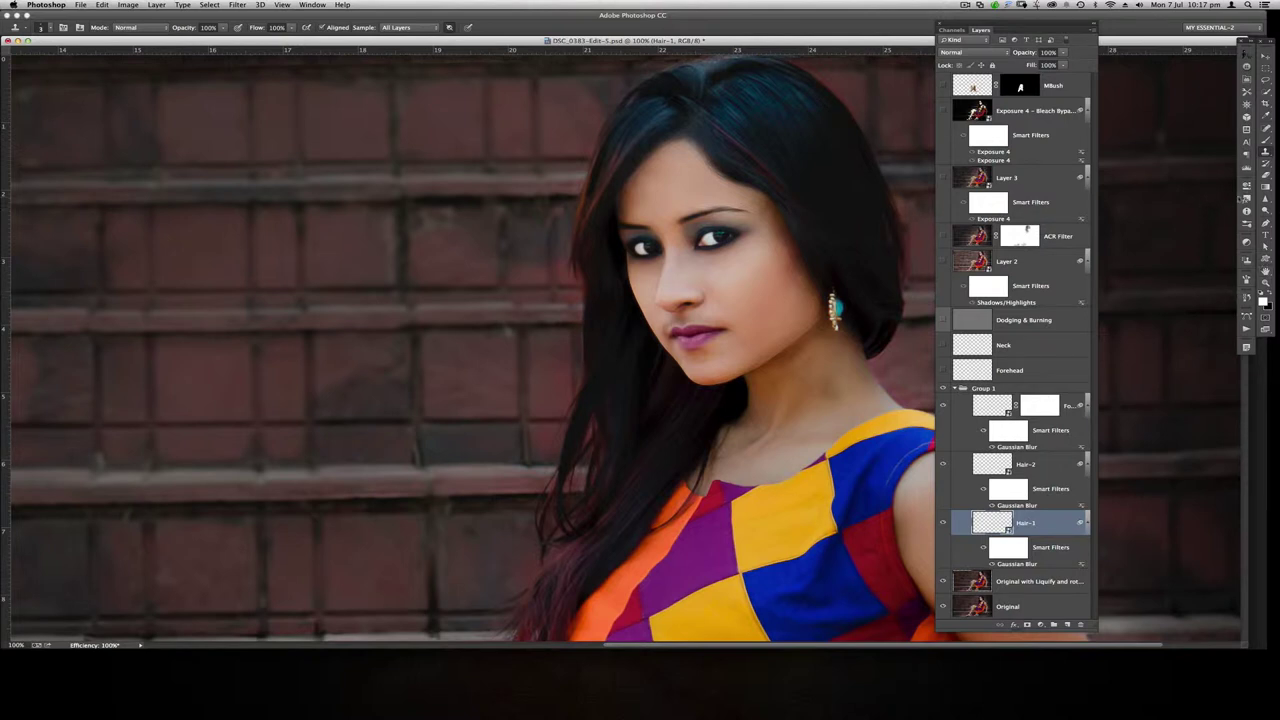
# Try smudging the hairline with the Smudge tool on a new layer above Hair-1, and delete that layer
pyautogui.click(1268, 205)
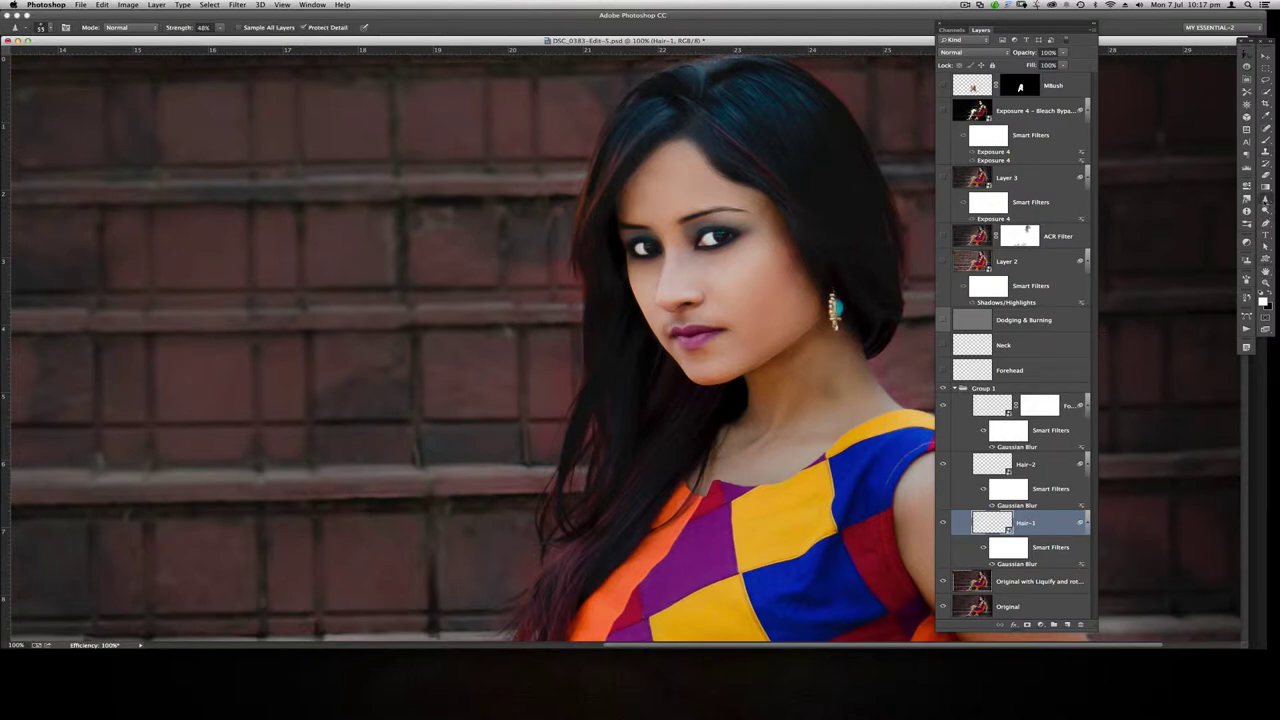
pyautogui.click(1265, 205)
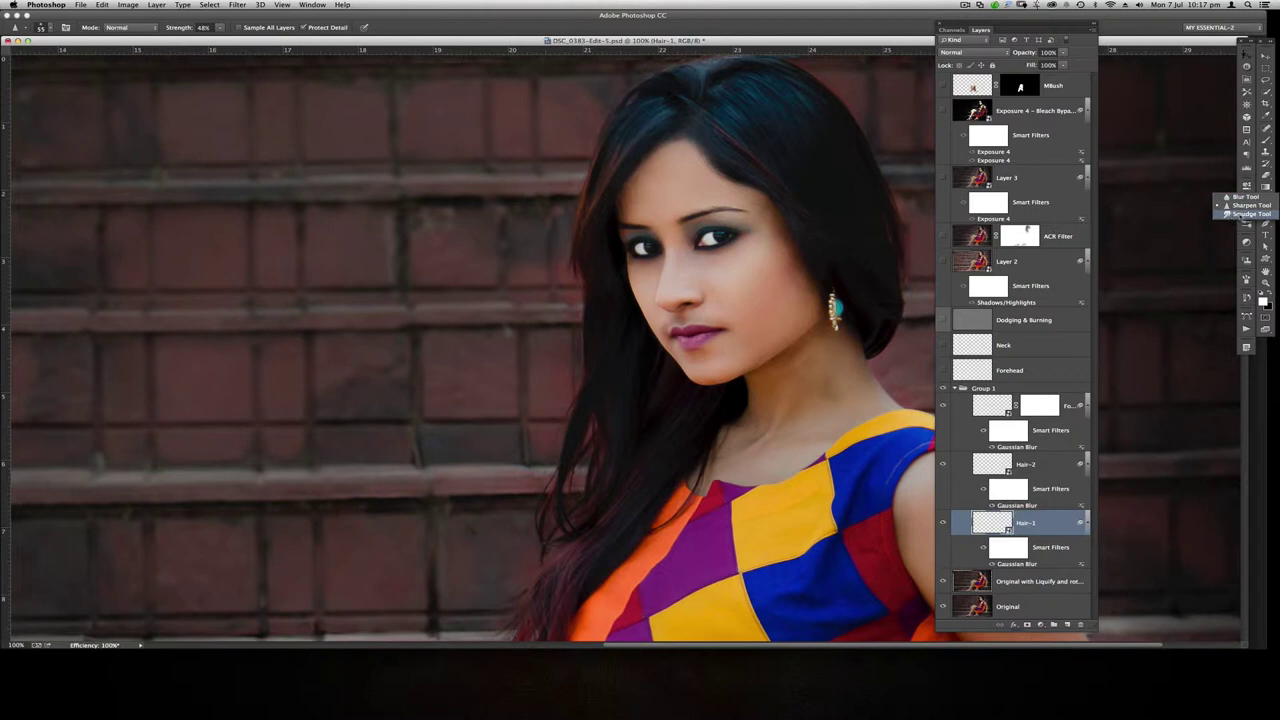
pyautogui.click(1248, 214)
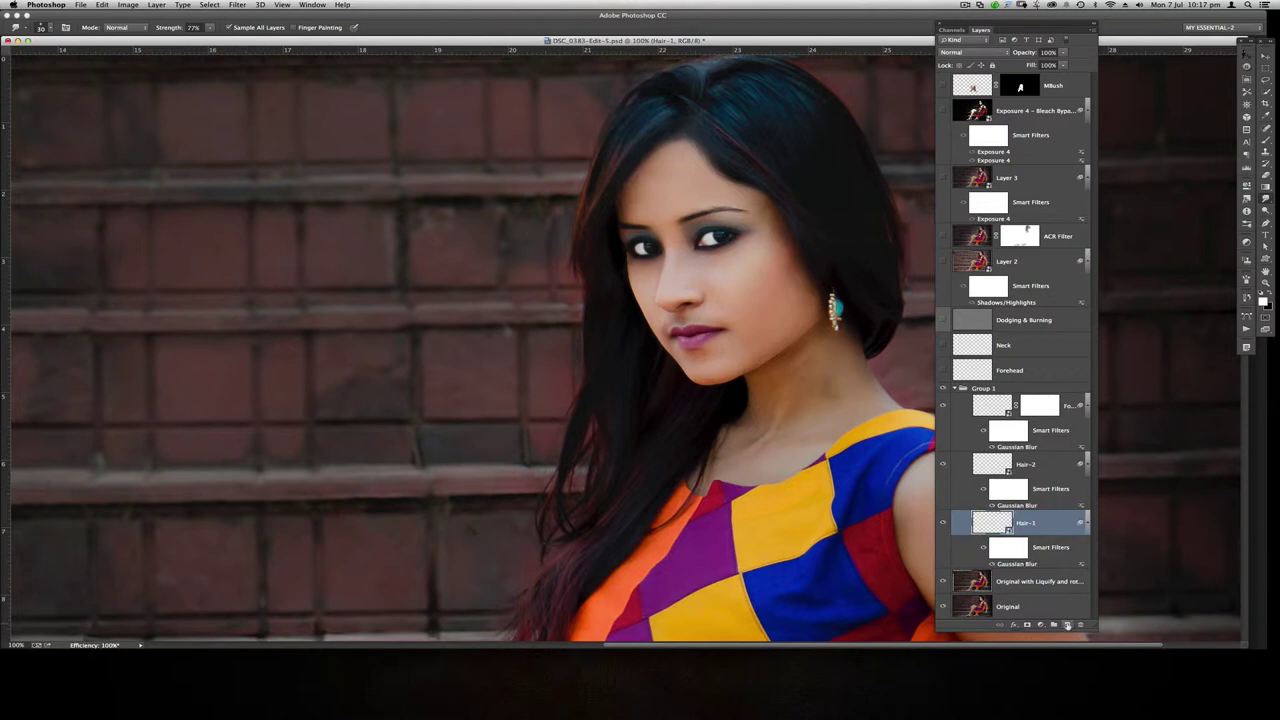
pyautogui.click(1068, 625)
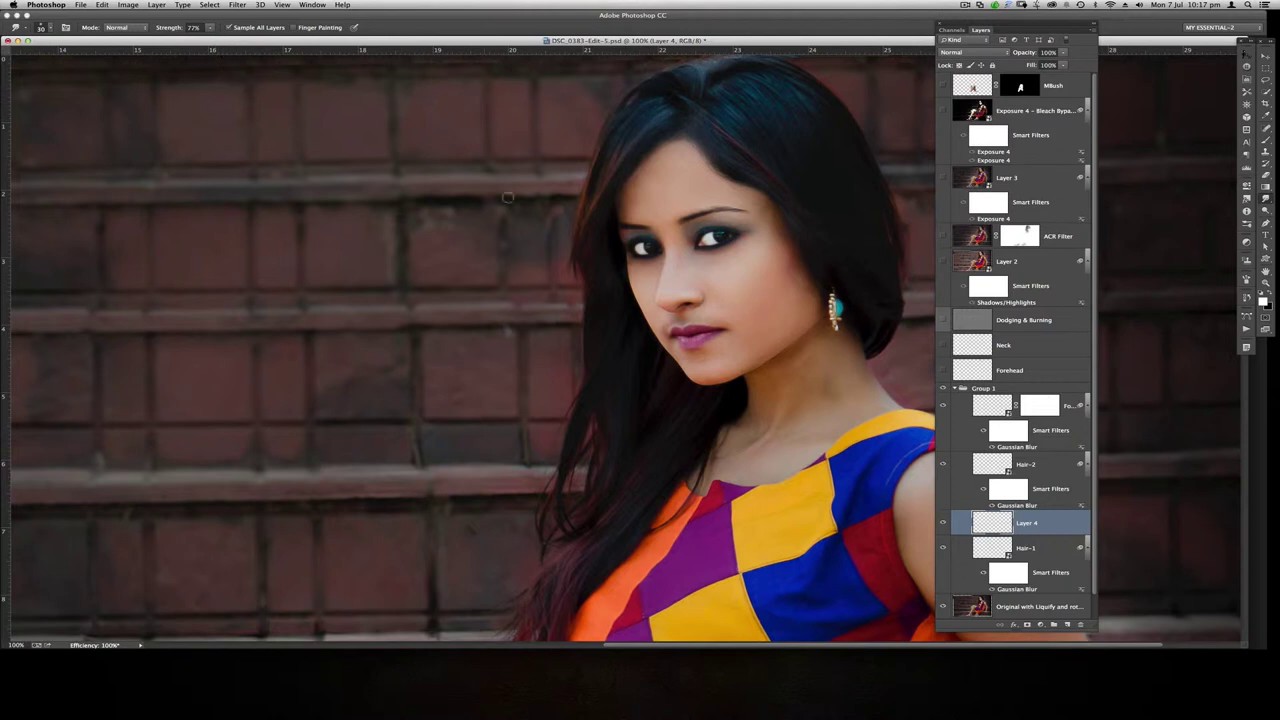
pyautogui.moveTo(679, 179); pyautogui.dragTo(677, 178)
pyautogui.press('Delete')
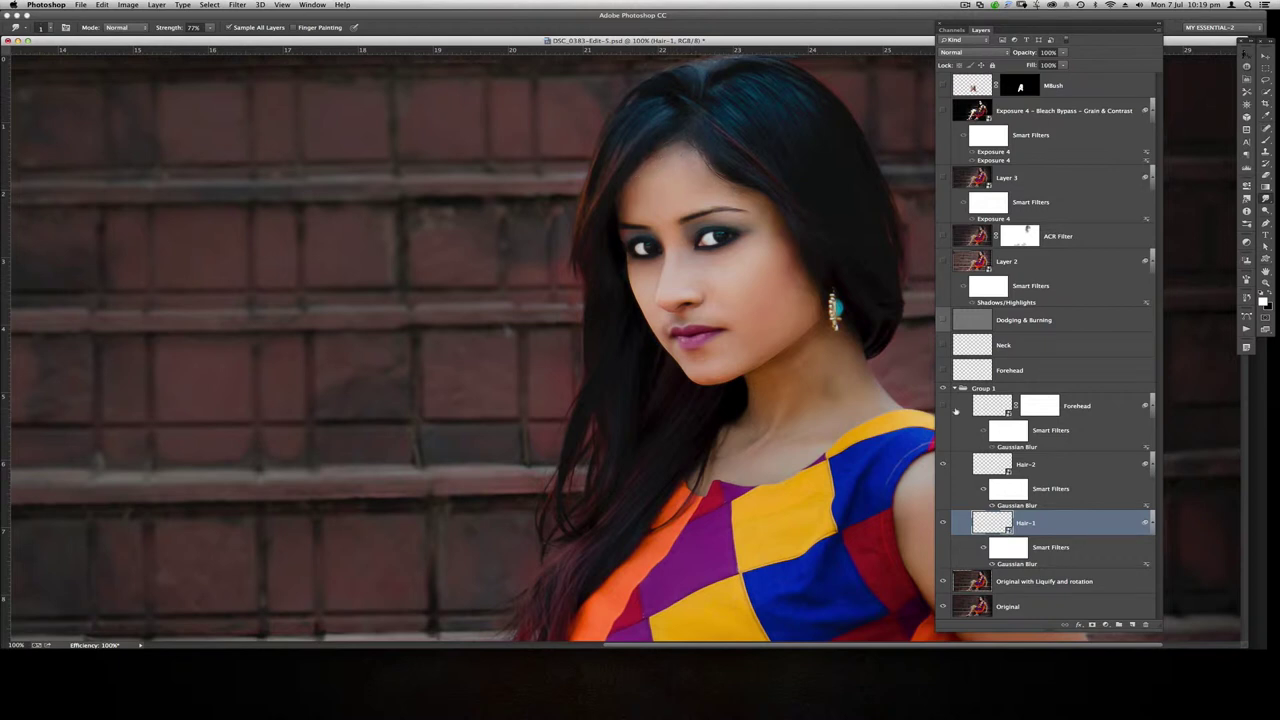
# Compare the woman's forehead with the blurred Forehead layer in Group 1 hidden and shown
pyautogui.click(942, 405)
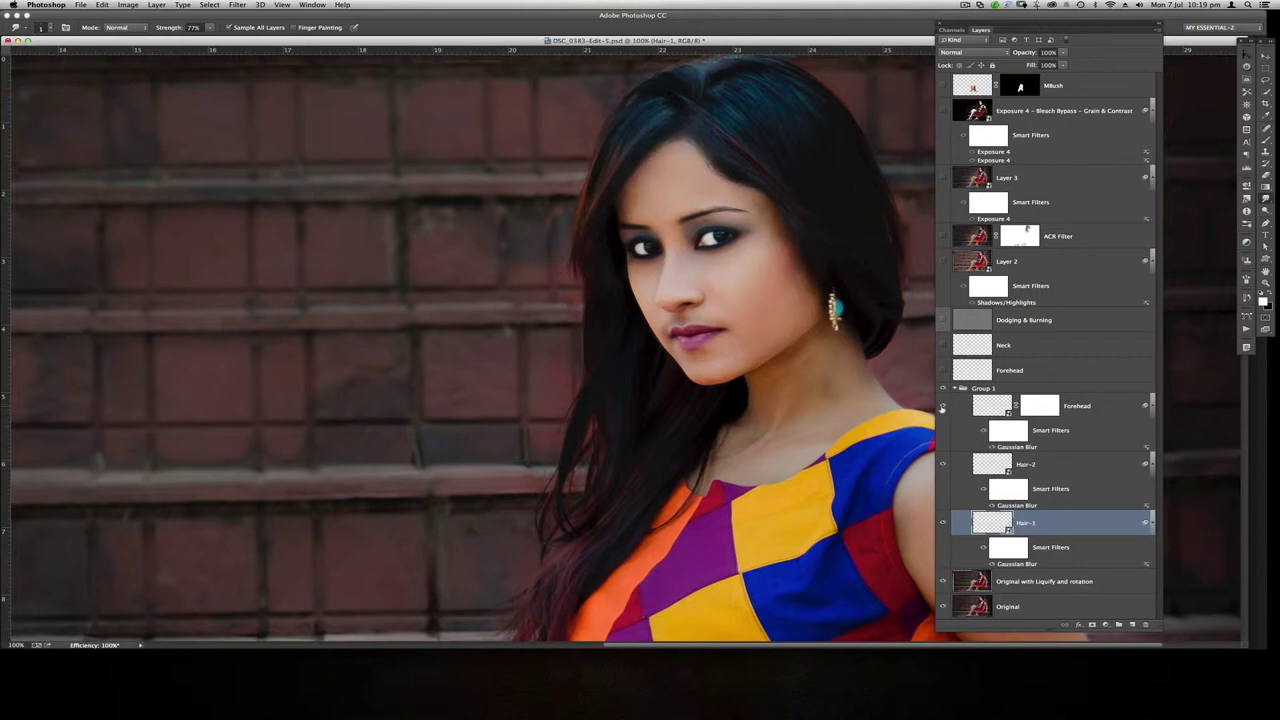
pyautogui.click(942, 405)
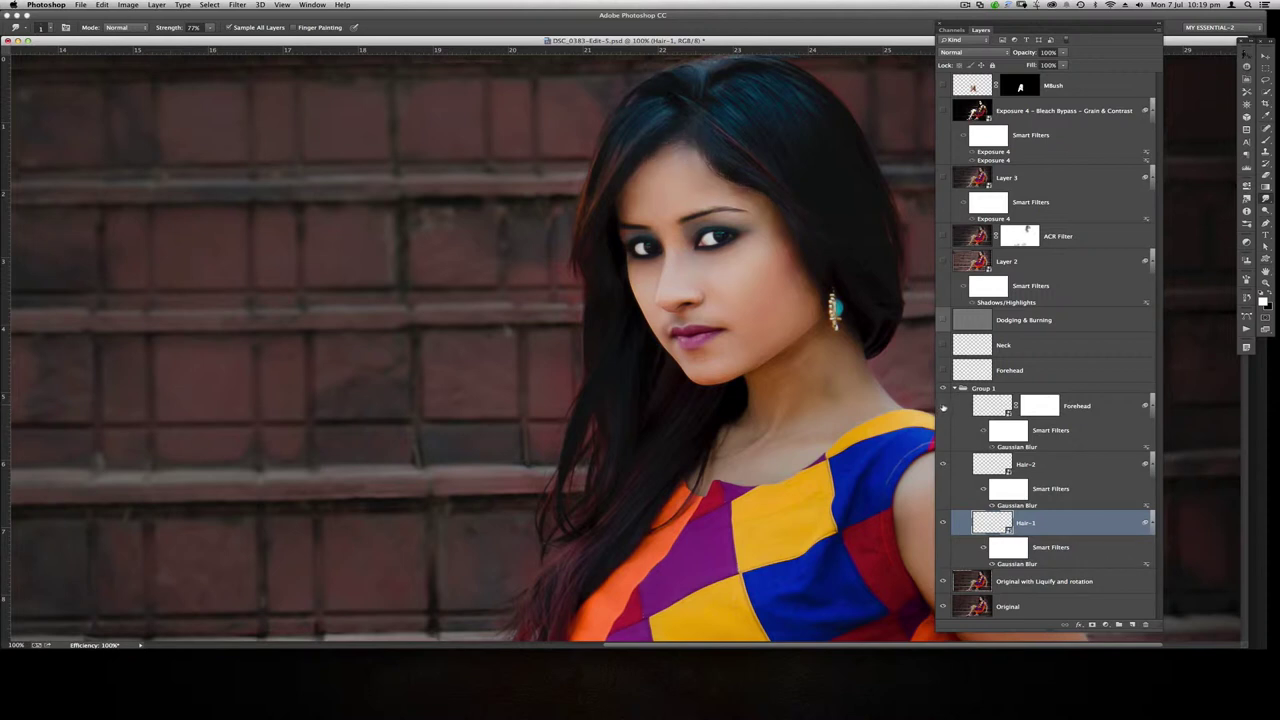
pyautogui.click(942, 405)
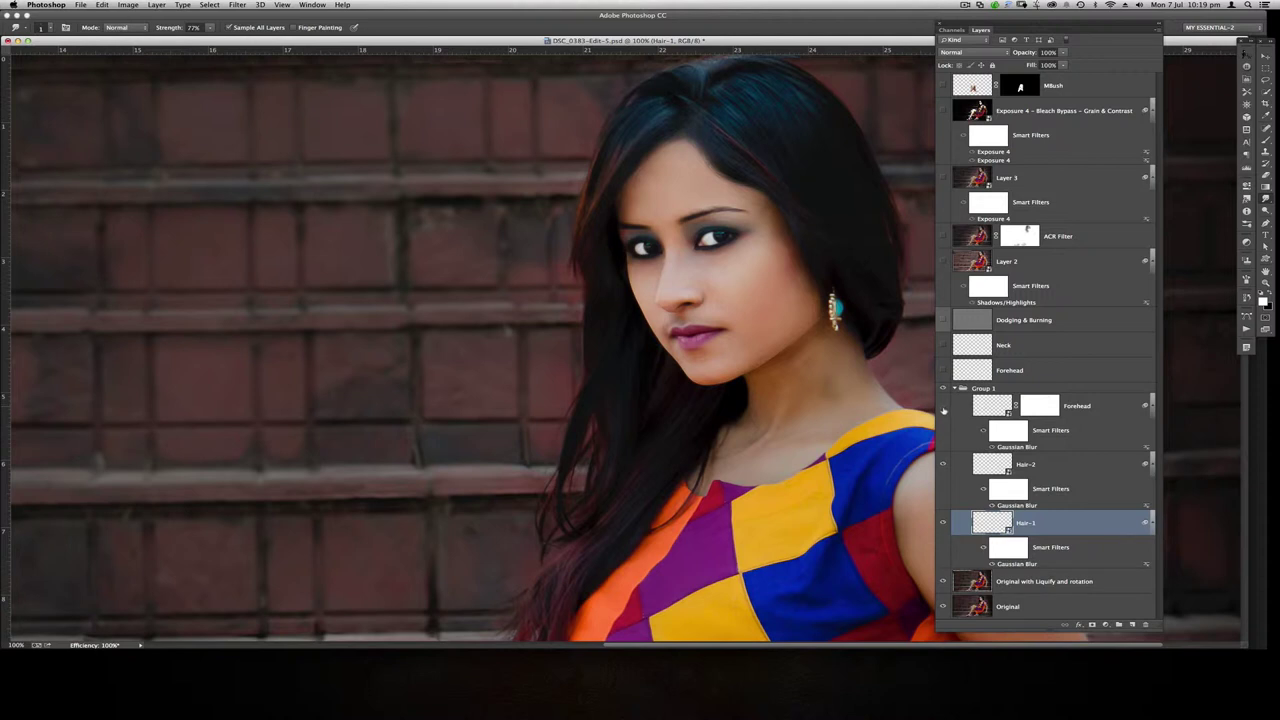
pyautogui.click(942, 405)
pyautogui.click(942, 407)
# Compare the portrait with and without the Forehead and Neck layers above Group 1, and select the Neck layer
pyautogui.click(942, 370)
pyautogui.click(942, 370)
pyautogui.click(942, 370)
pyautogui.click(942, 346)
pyautogui.click(943, 346)
pyautogui.click(943, 346)
pyautogui.click(975, 373)
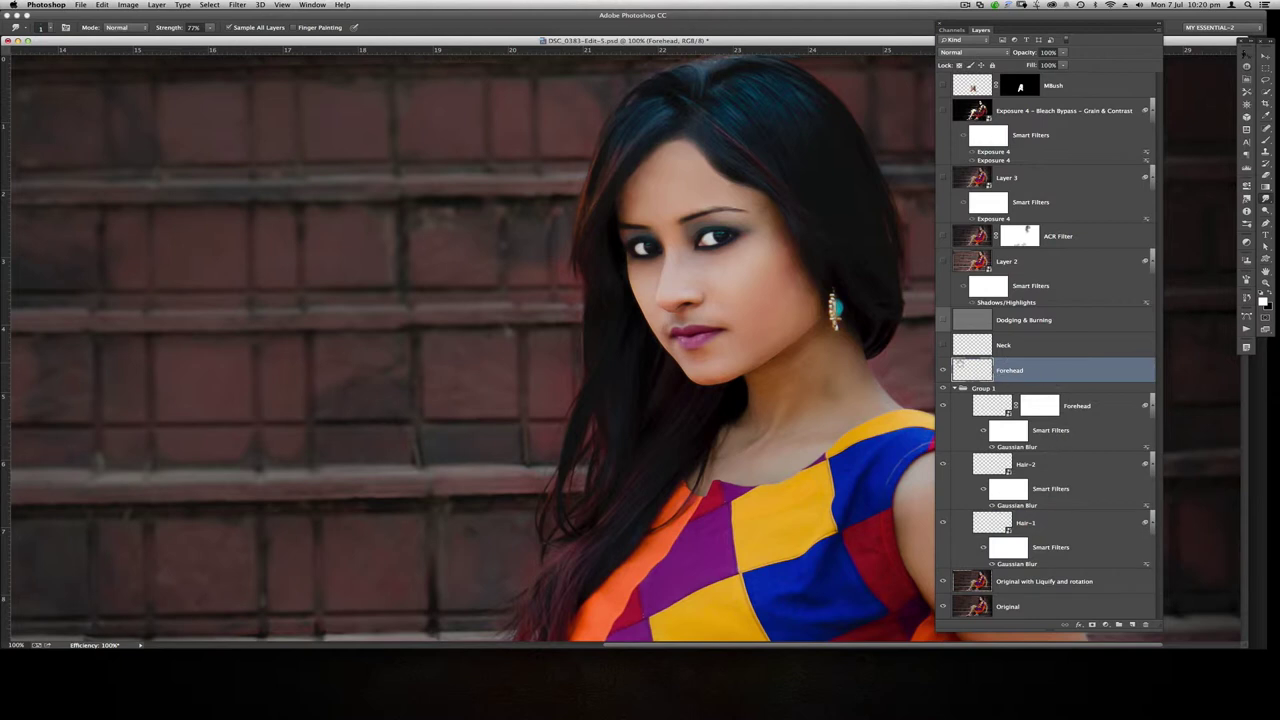
pyautogui.click(1019, 348)
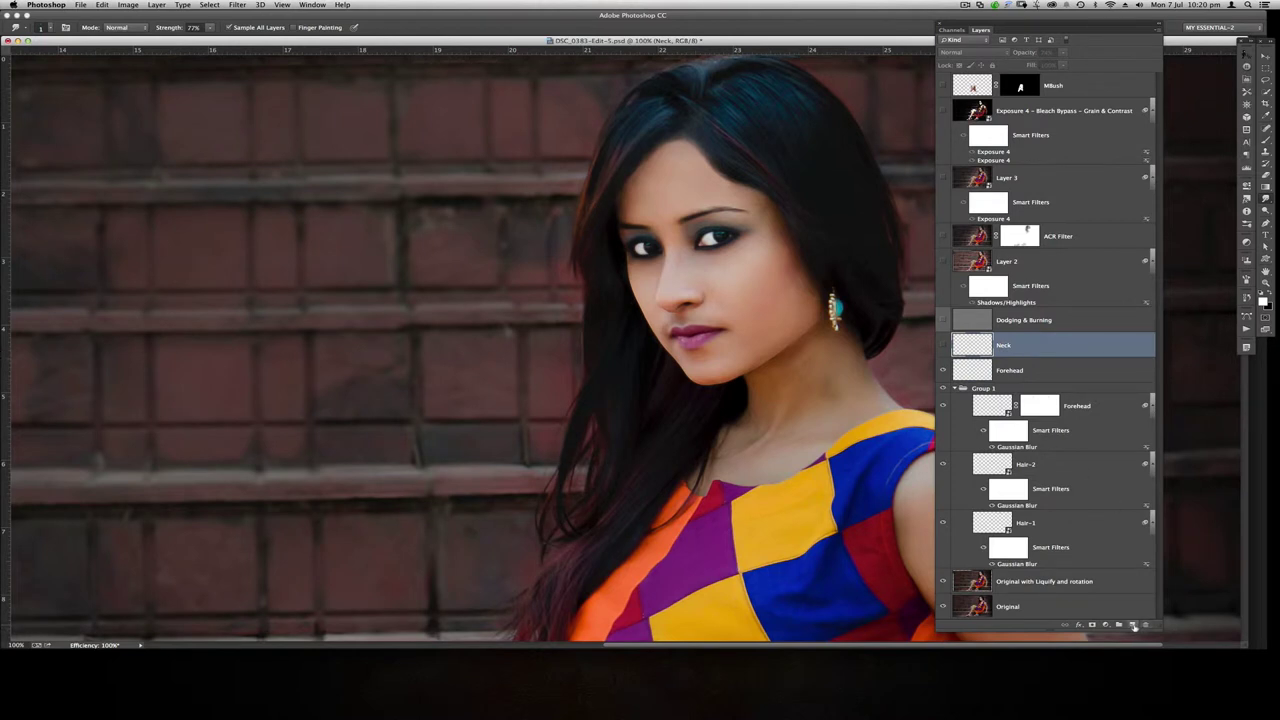
# Try blending the neck skin with the Mixer Brush on a new layer above the Forehead layer, comparing with that layer hidden
pyautogui.click(1043, 374)
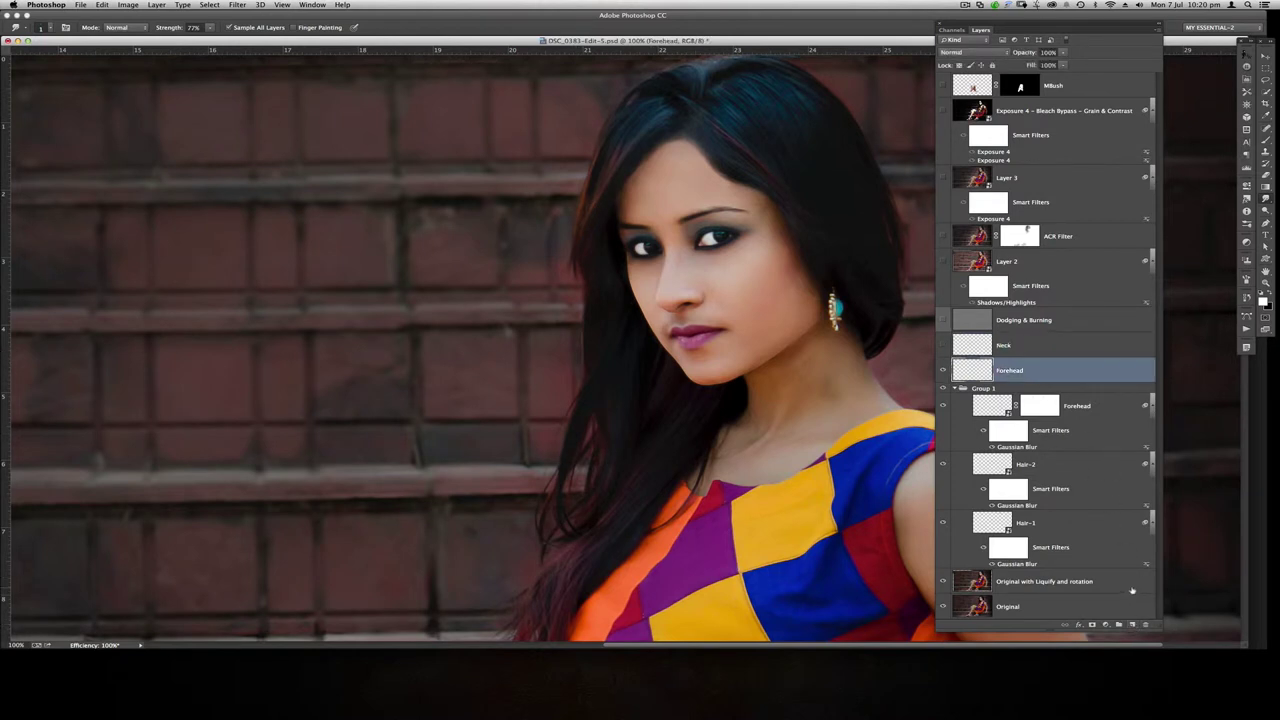
pyautogui.click(1134, 625)
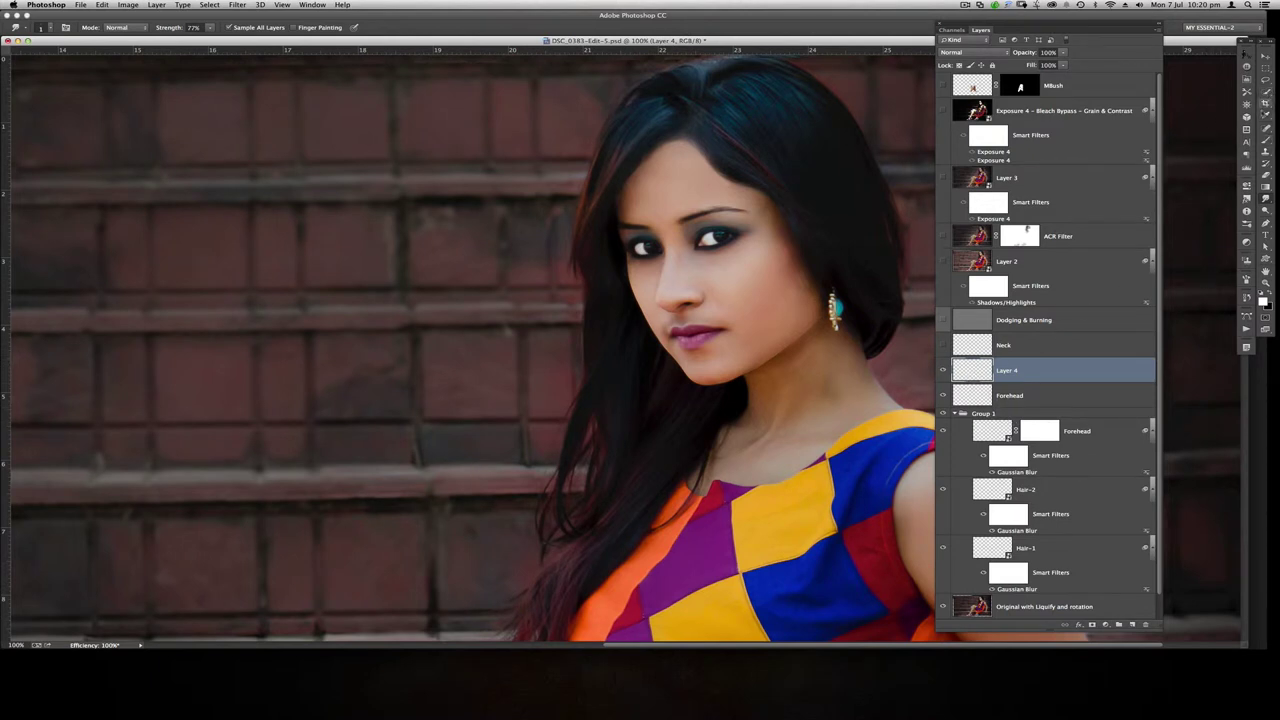
pyautogui.click(1264, 143)
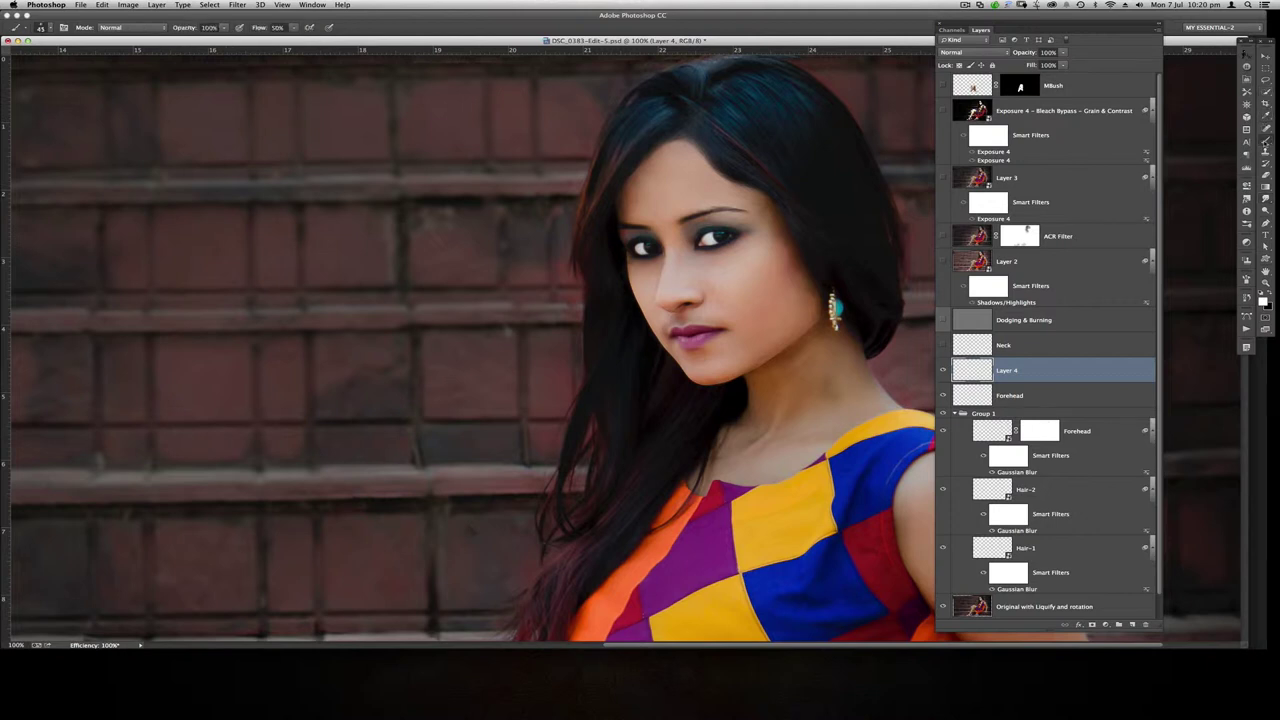
pyautogui.click(1265, 143)
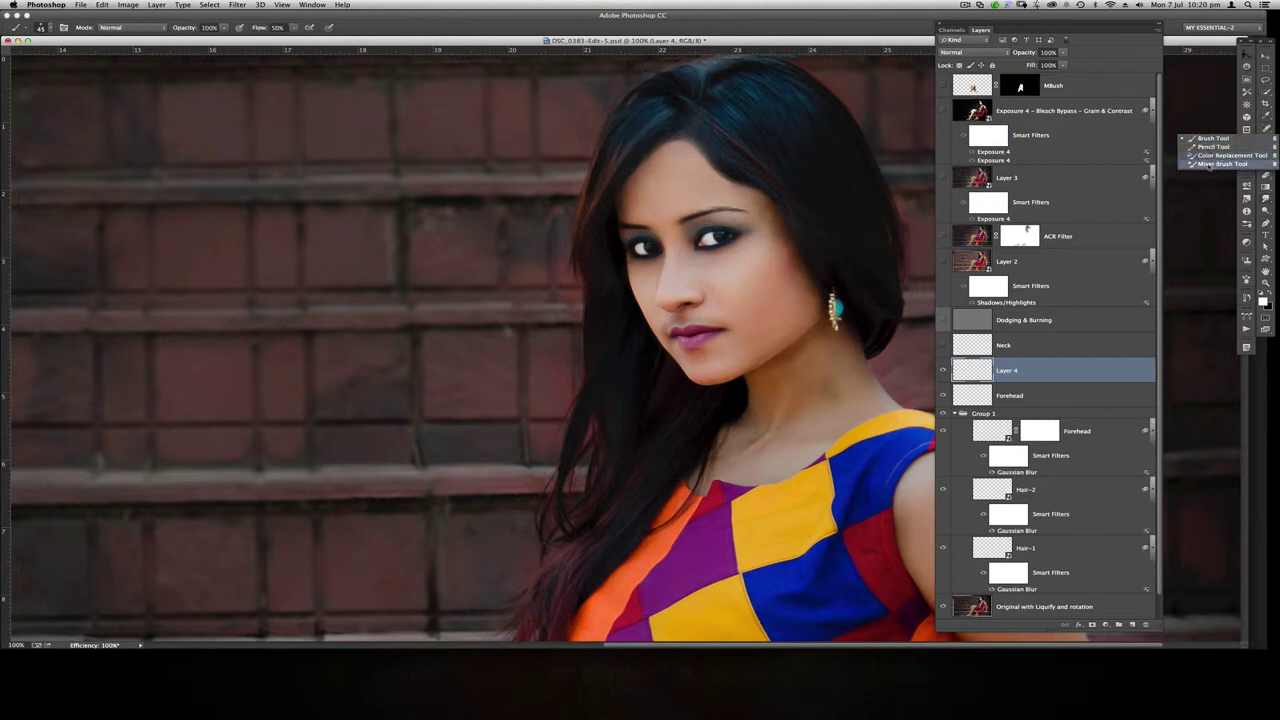
pyautogui.click(1202, 165)
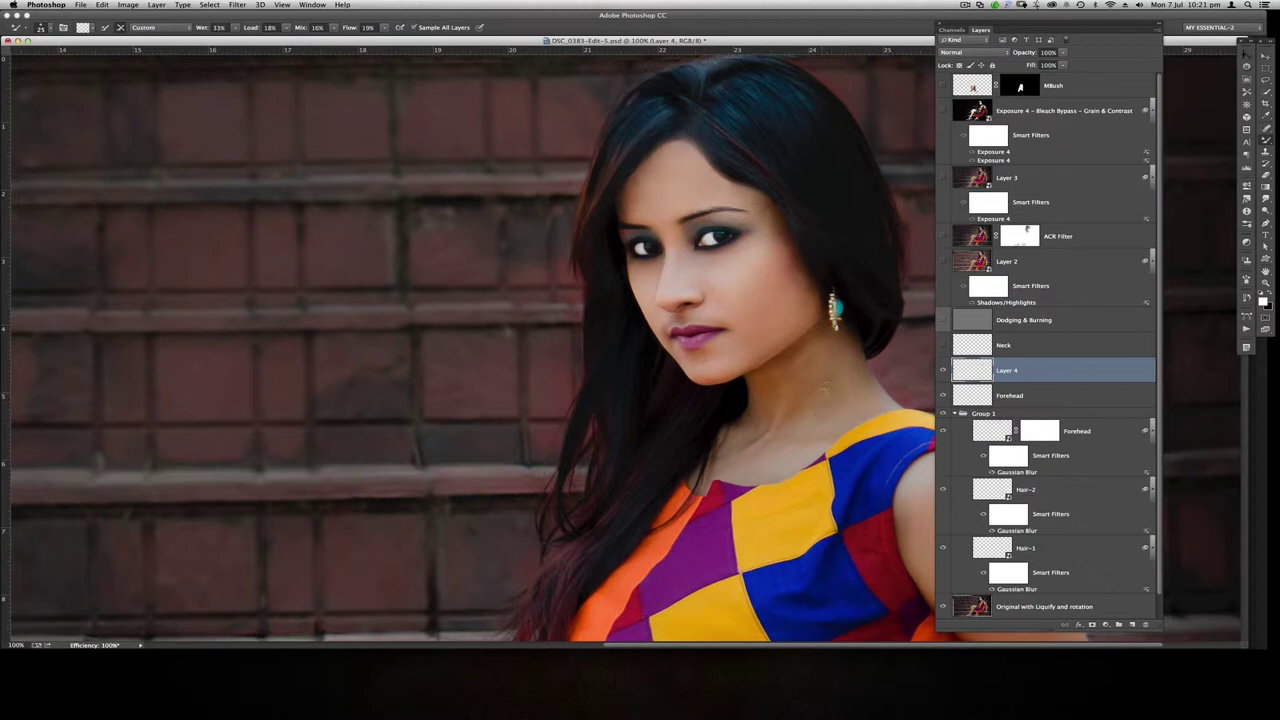
pyautogui.click(942, 370)
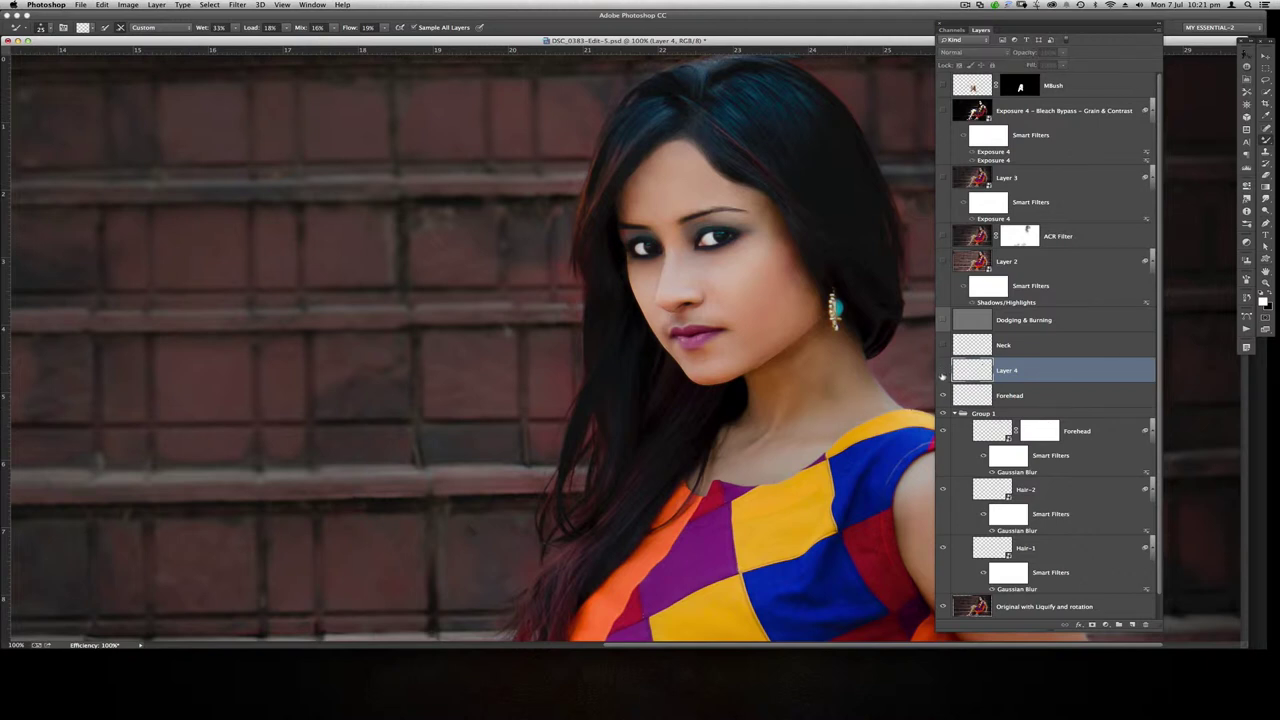
pyautogui.click(942, 370)
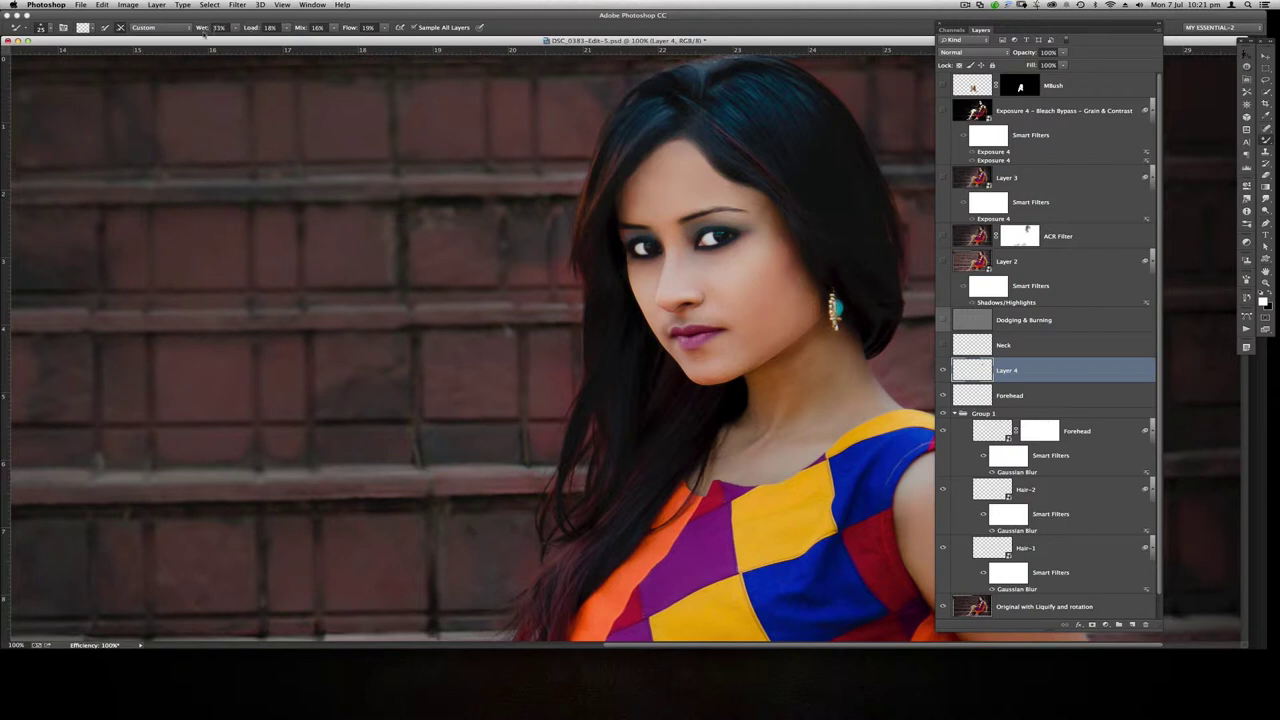
# Try Mixer Brush strokes on the neck and cheek with Wet at 86%, undo them, and delete the test layer
pyautogui.moveTo(202, 30); pyautogui.dragTo(234, 33)
pyautogui.moveTo(811, 405); pyautogui.dragTo(811, 405)
pyautogui.moveTo(784, 237); pyautogui.dragTo(755, 286)
pyautogui.press('super+z')
pyautogui.moveTo(812, 198); pyautogui.dragTo(781, 243)
pyautogui.press('super+z')
pyautogui.press('super+z')
pyautogui.moveTo(975, 372); pyautogui.dragTo(1104, 545)
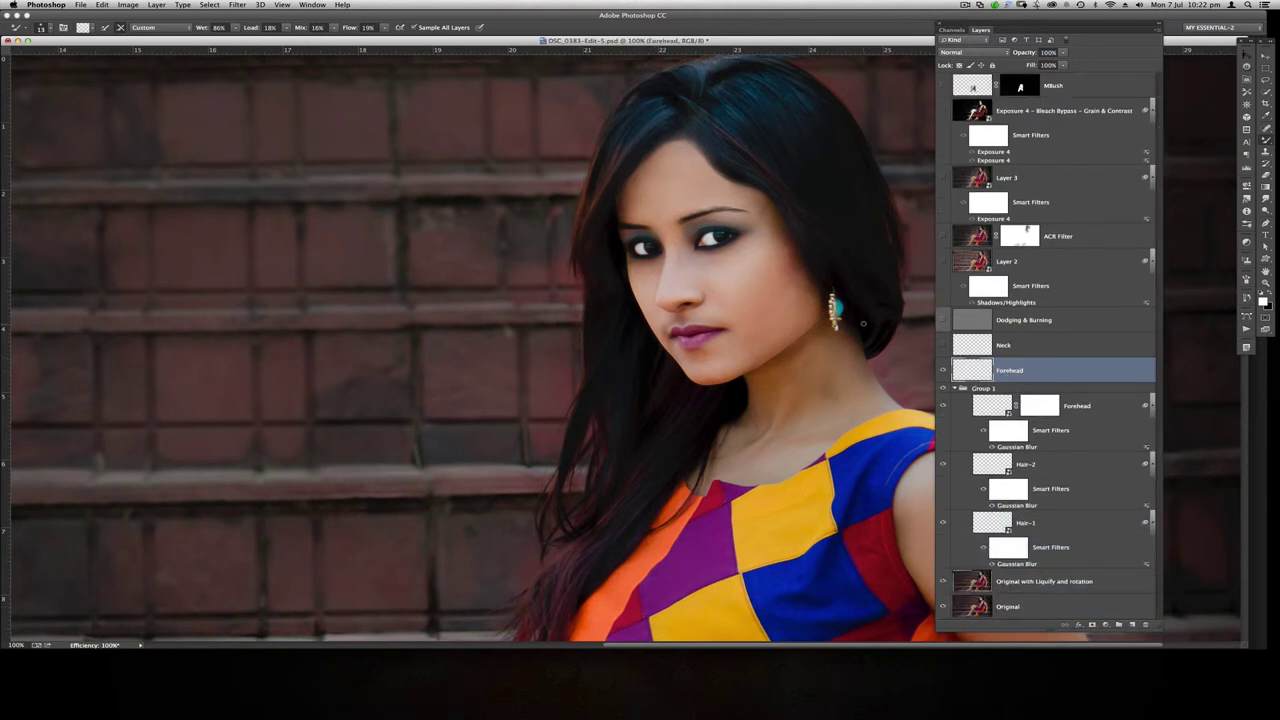
# Lower the Mixer Brush's Wet setting, and make the Neck and Dodging & Burning layers visible
pyautogui.moveTo(197, 27); pyautogui.dragTo(175, 29)
pyautogui.press('Return')
pyautogui.click(942, 345)
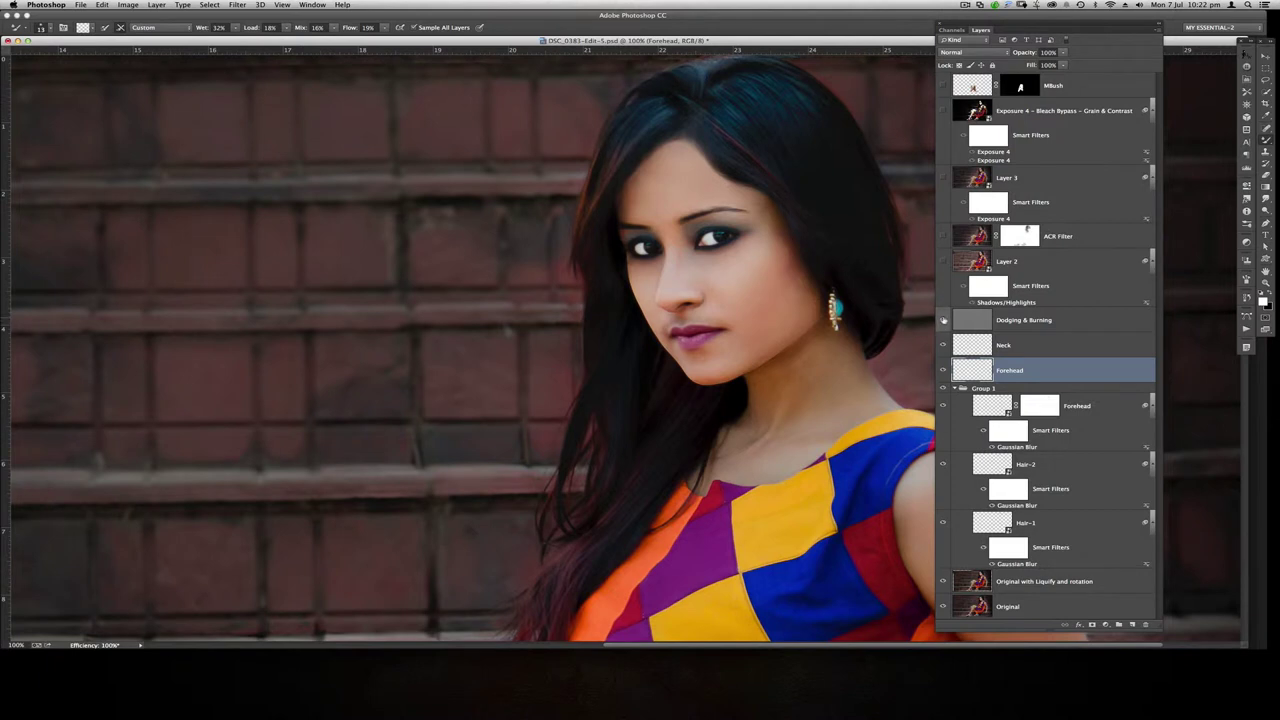
pyautogui.click(944, 320)
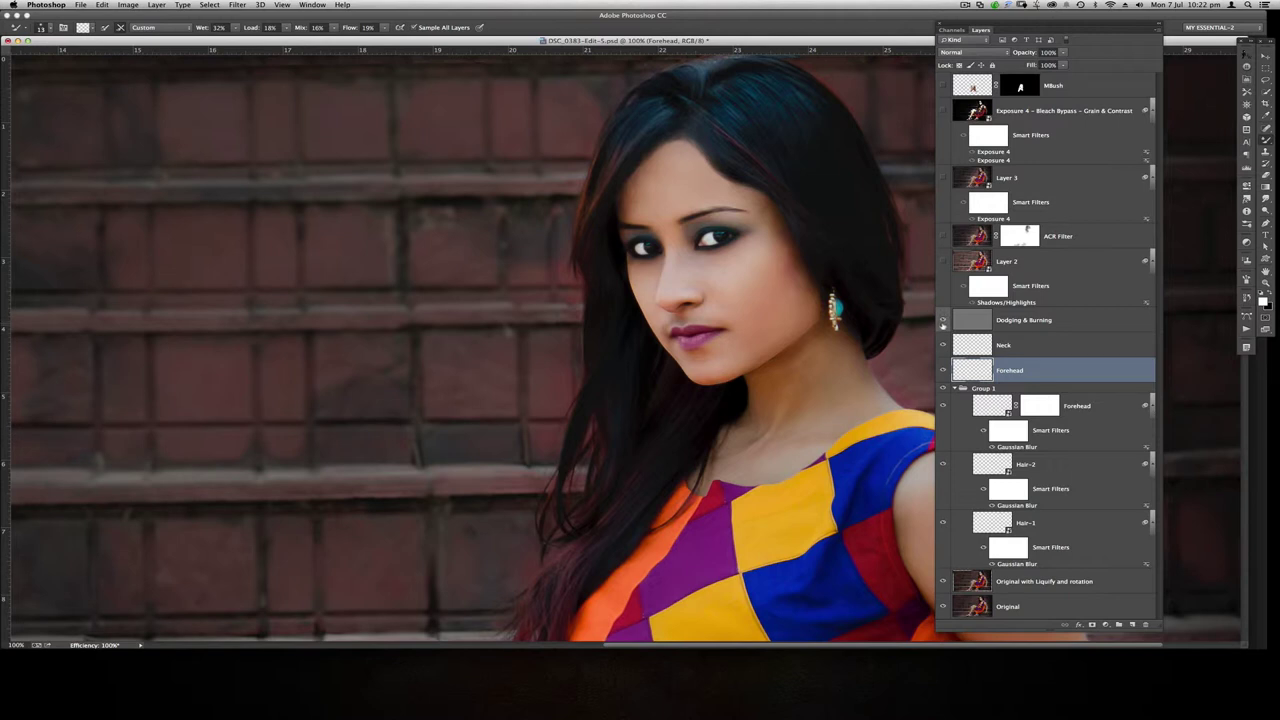
# Show Layer 2 with its Shadows/Highlights filter and the ACR Filter layer, and switch to the Brush tool
pyautogui.click(941, 262)
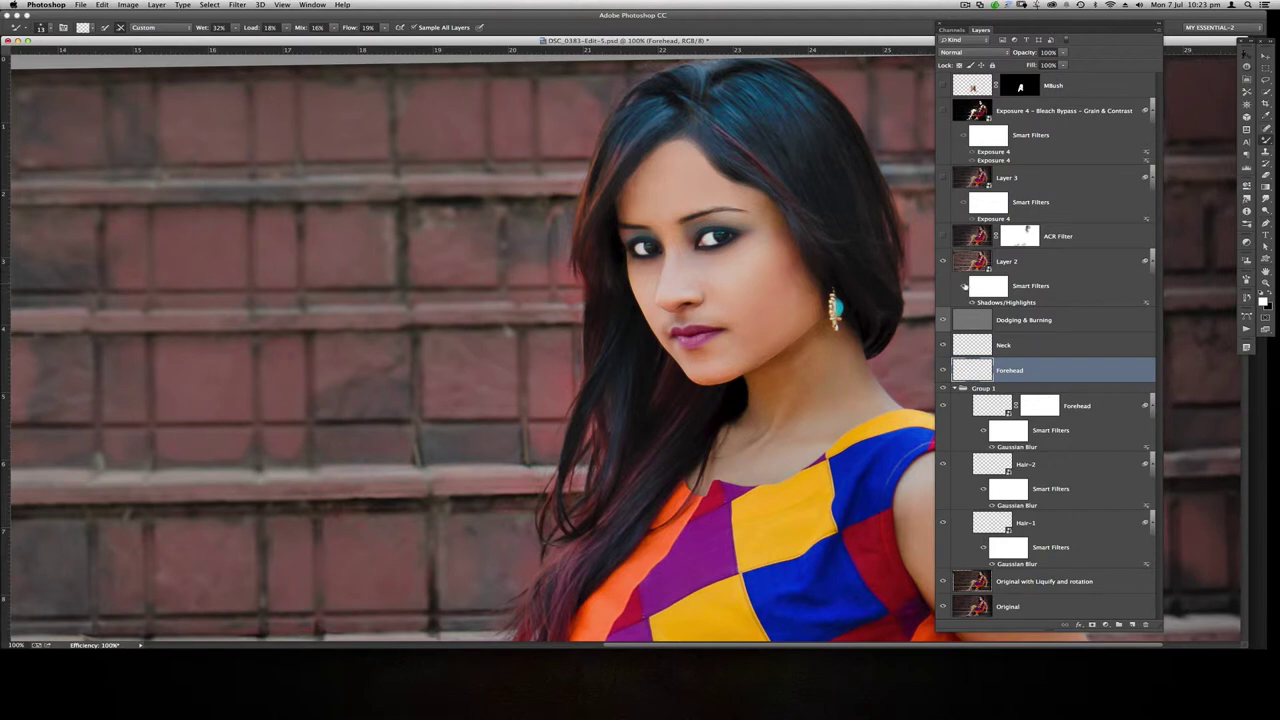
pyautogui.click(943, 261)
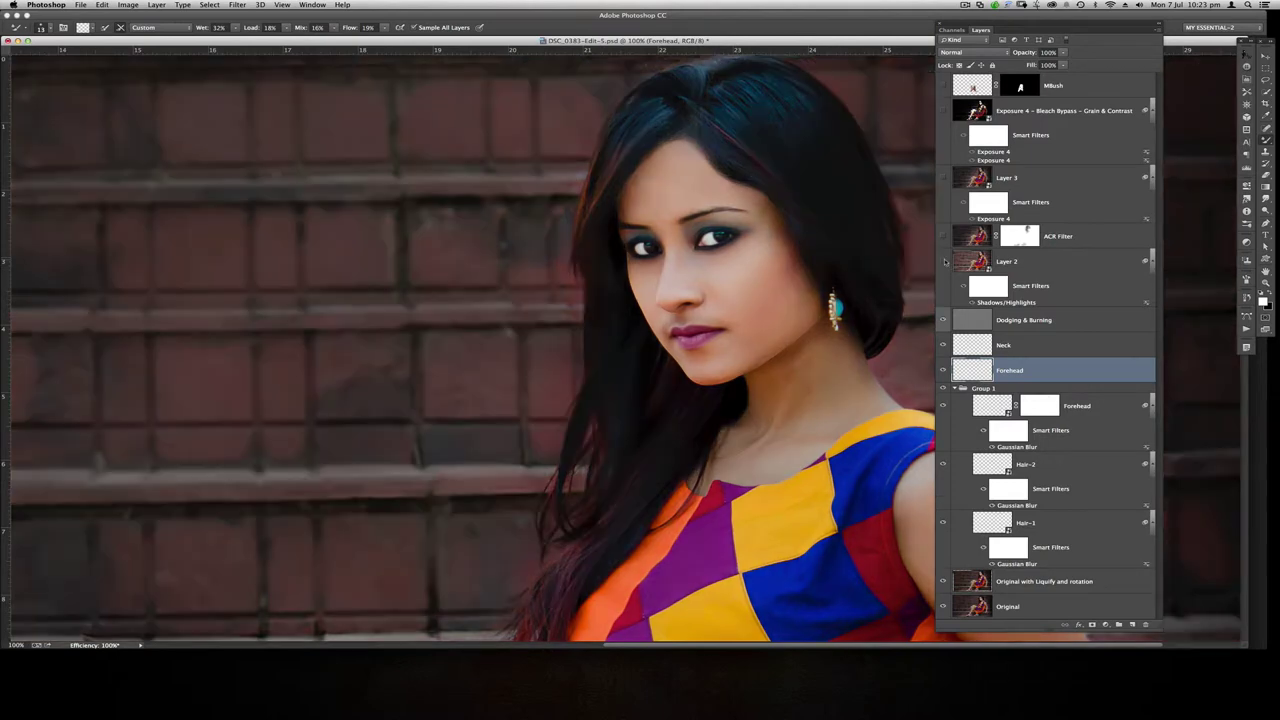
pyautogui.click(943, 261)
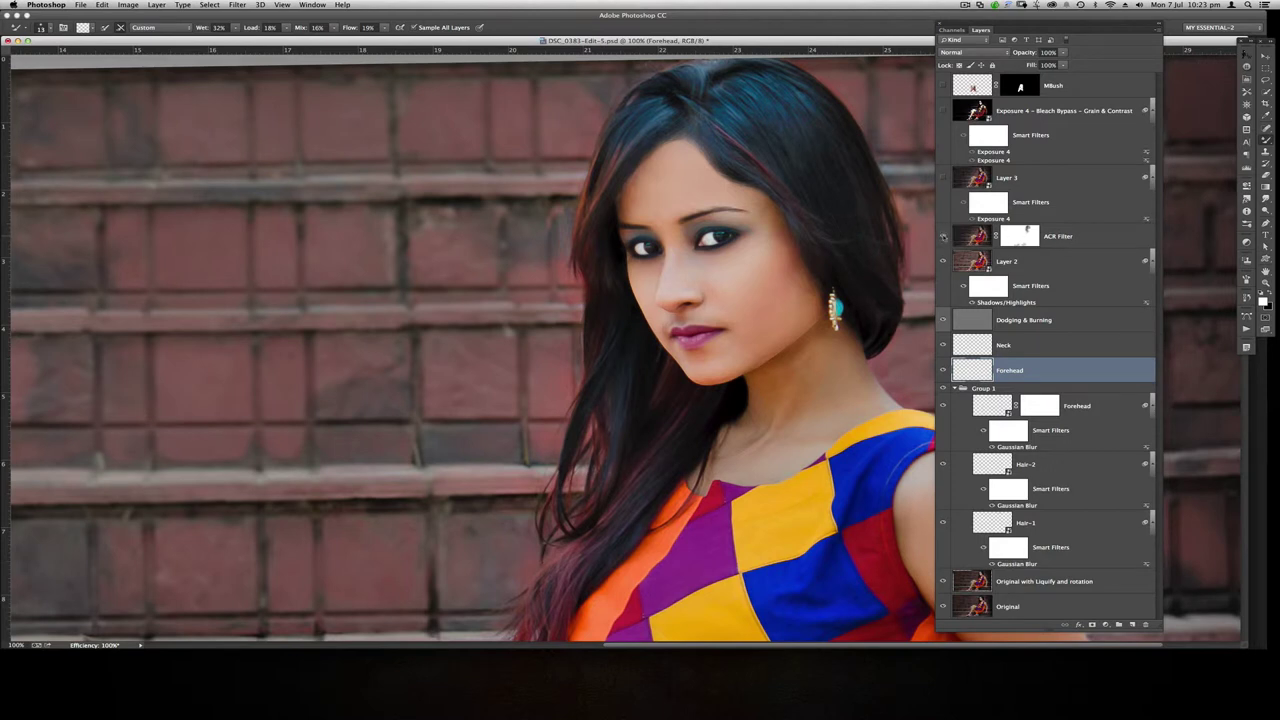
pyautogui.click(942, 237)
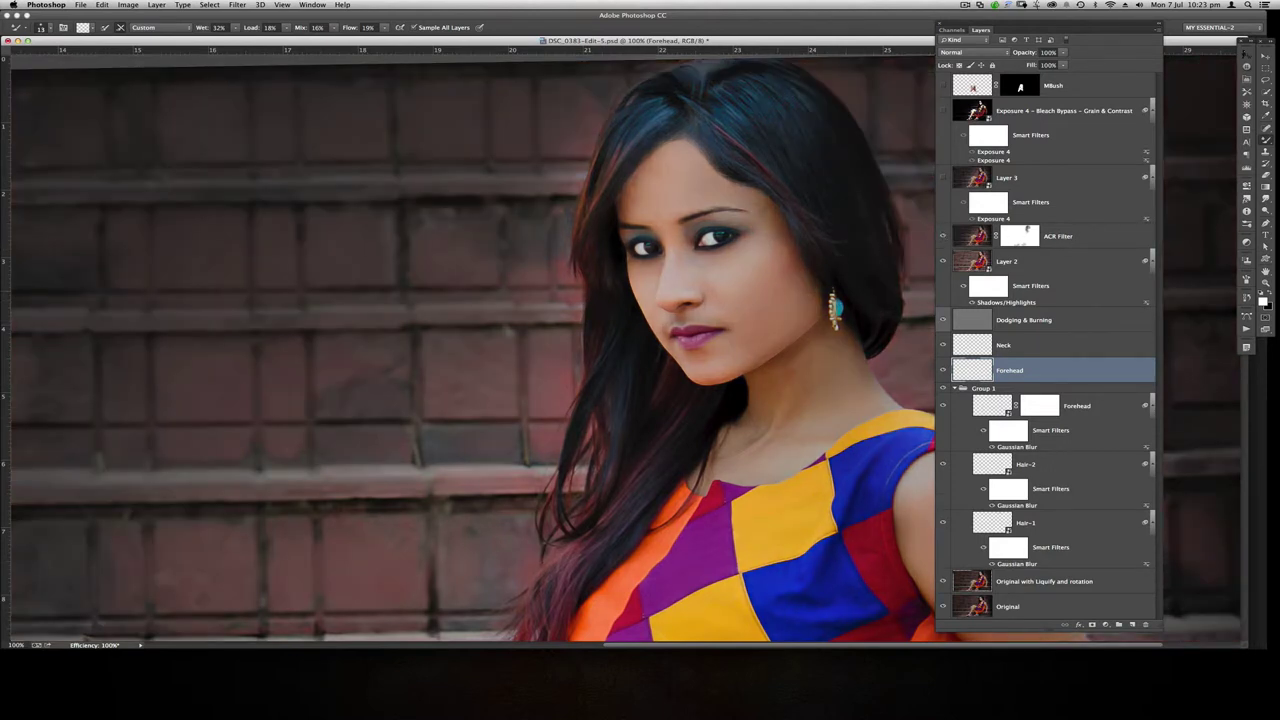
pyautogui.press('super+minus')
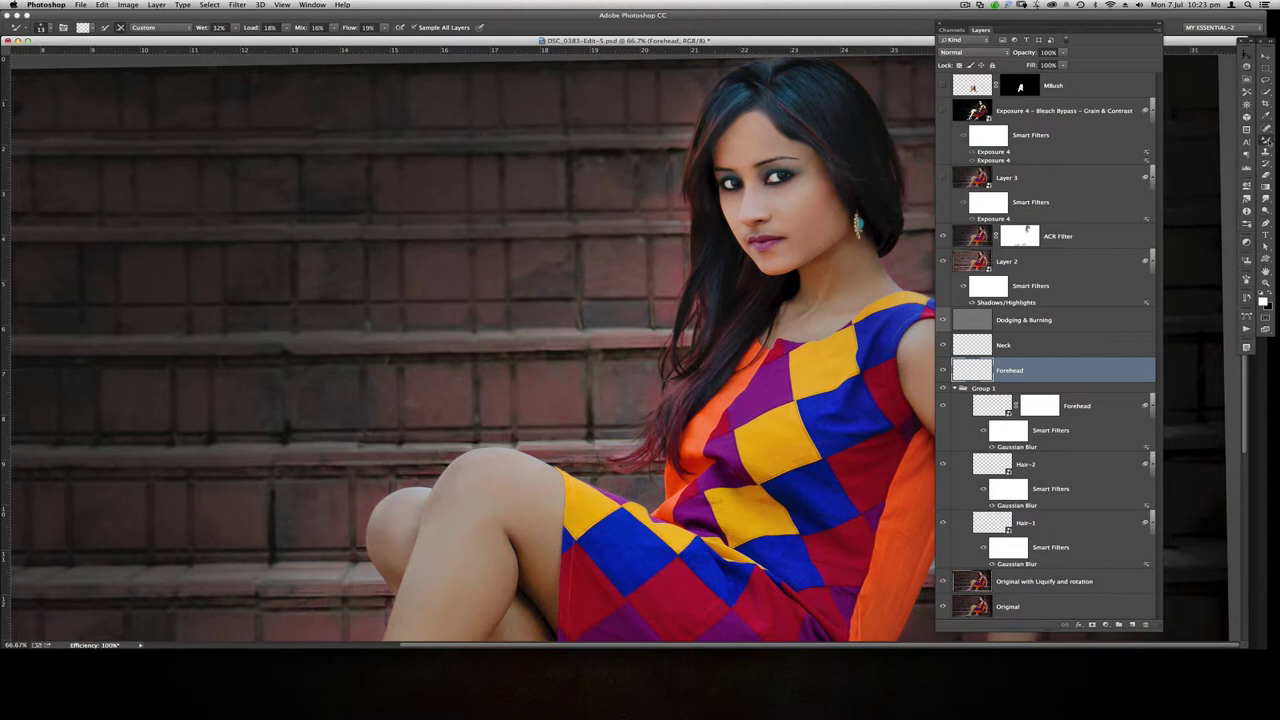
pyautogui.click(1268, 141)
pyautogui.click(1255, 139)
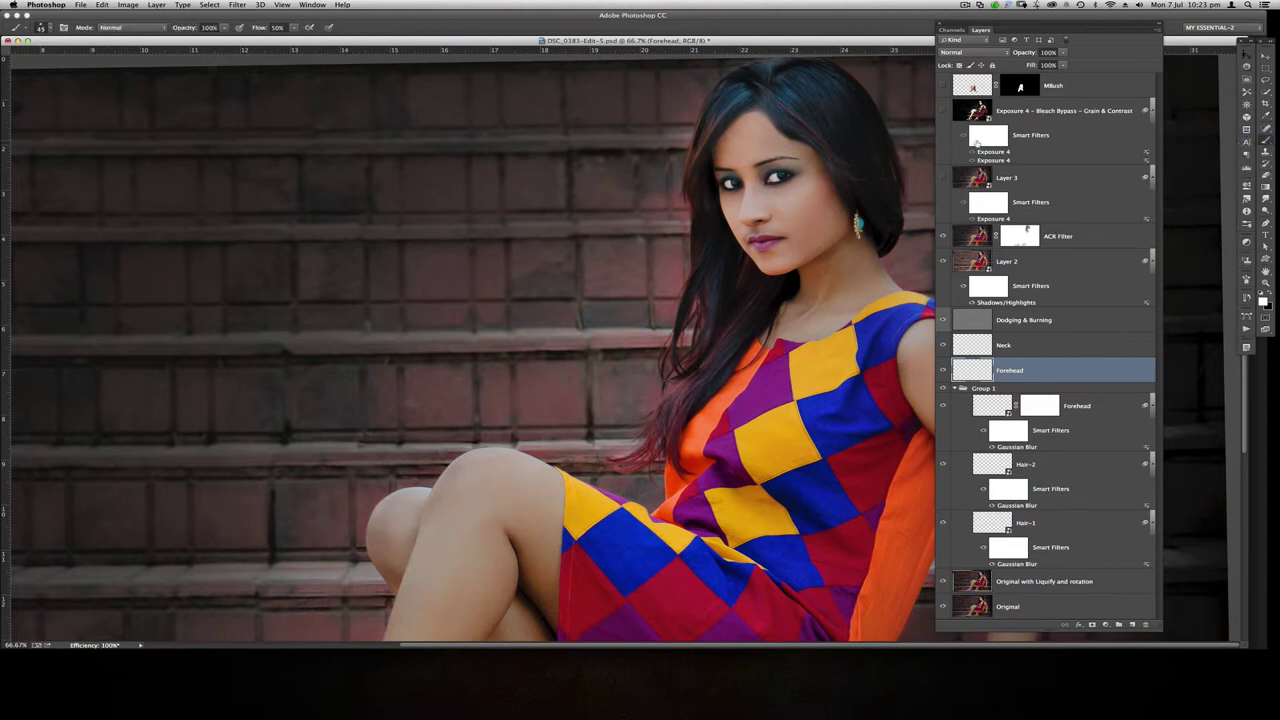
pyautogui.click(238, 5)
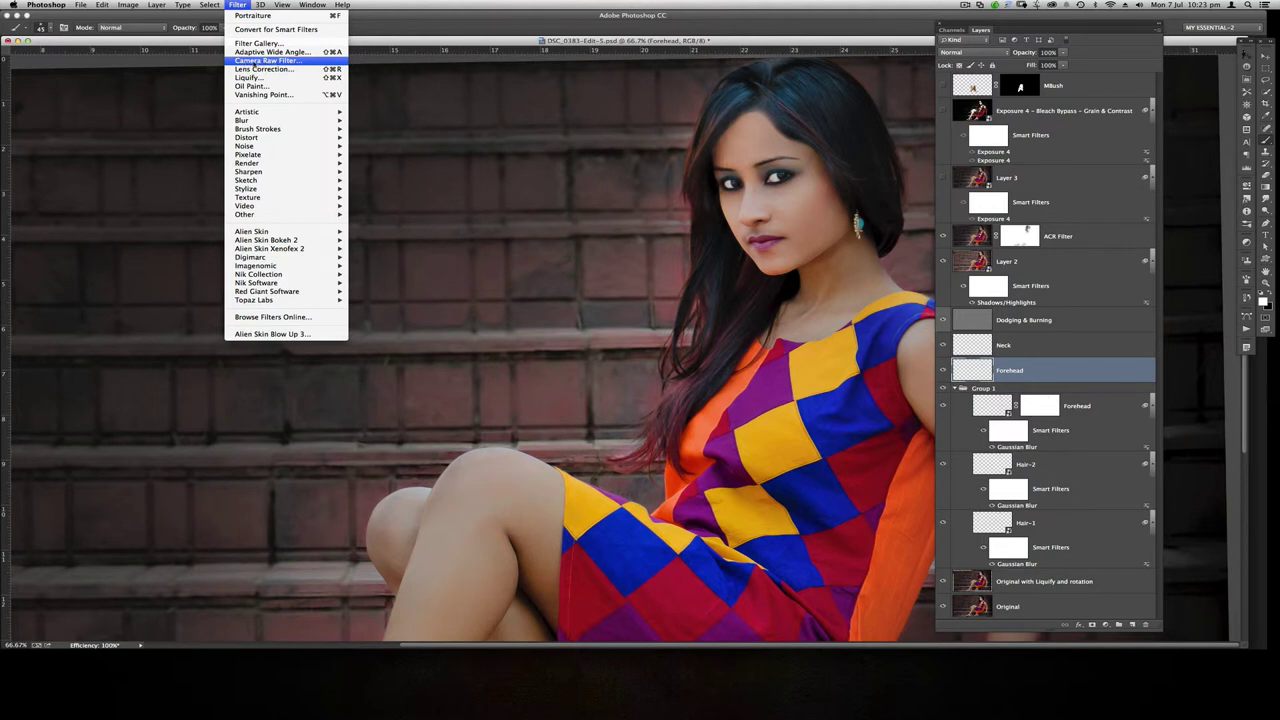
pyautogui.click(257, 61)
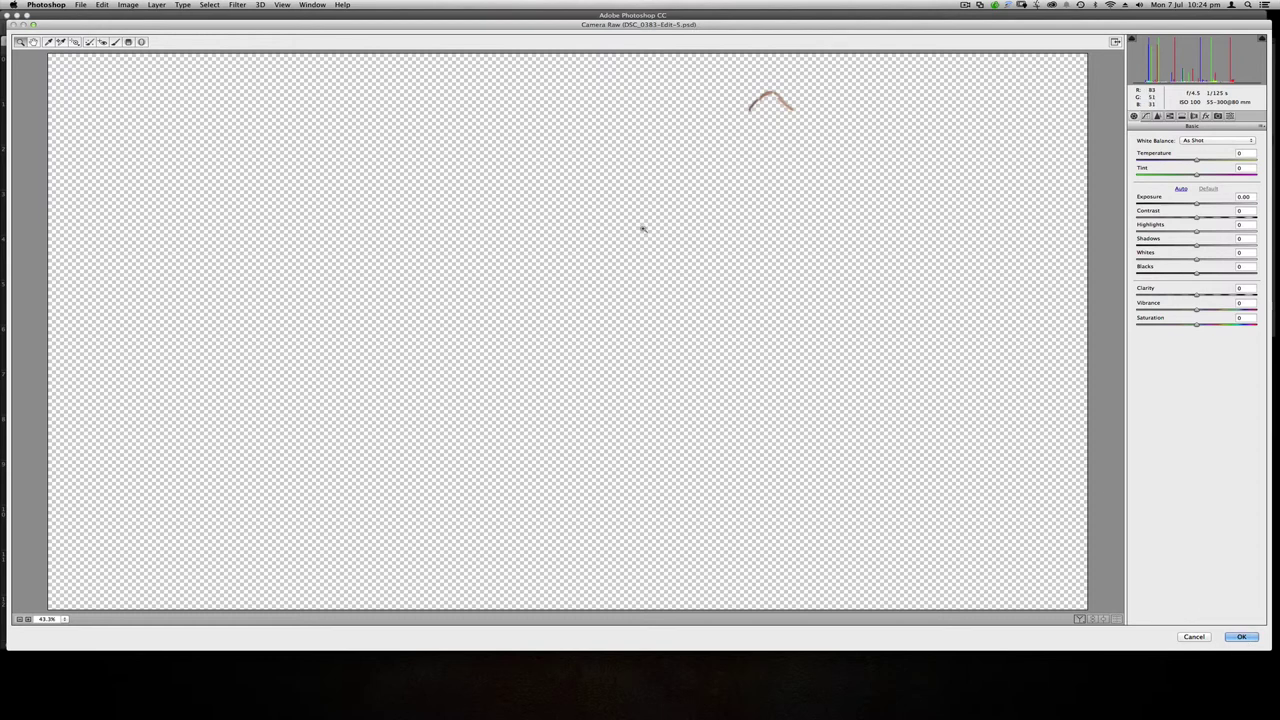
pyautogui.click(1196, 637)
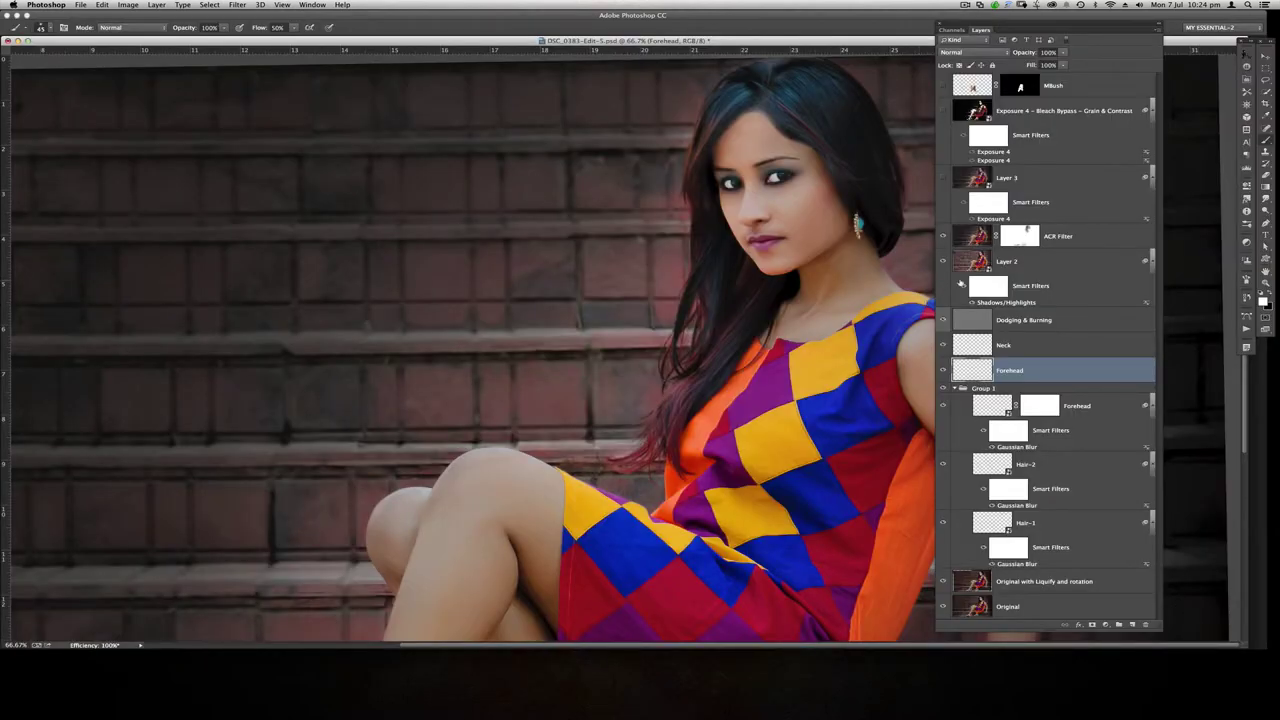
# Open the ACR Filter layer in the Camera Raw Filter to view its adjustment controls, and close it without applying changes
pyautogui.click(968, 238)
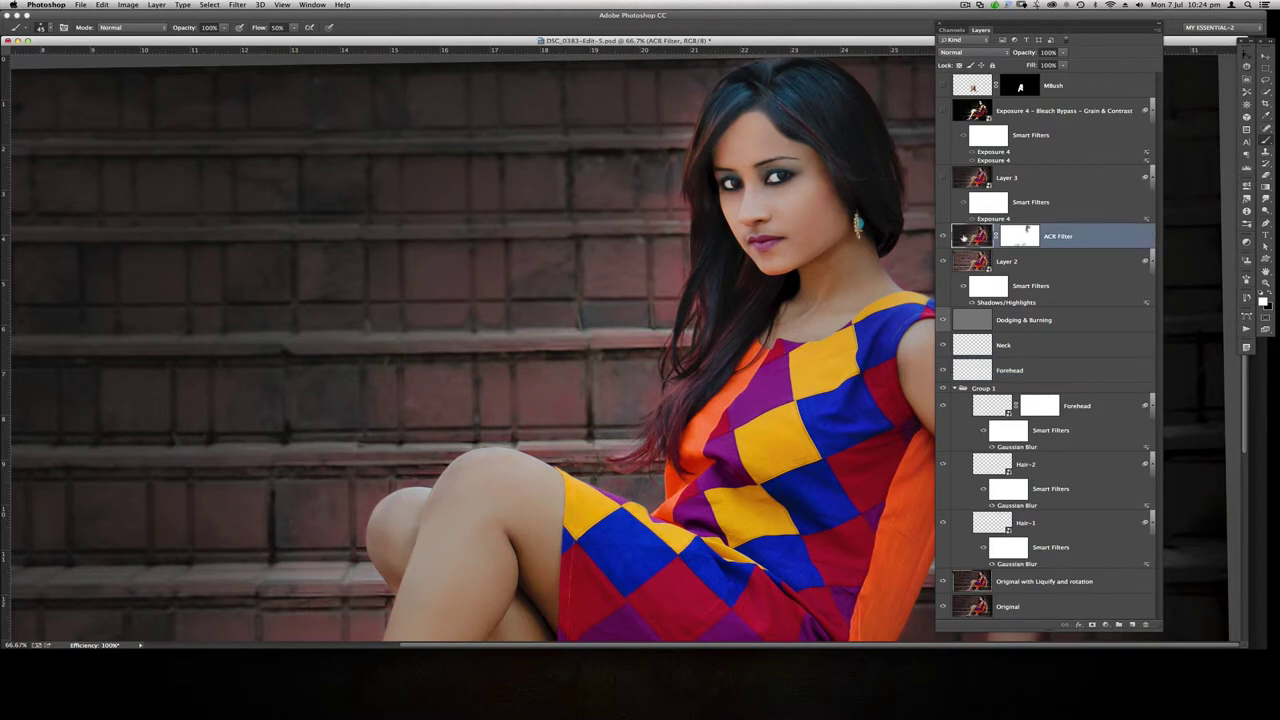
pyautogui.click(236, 5)
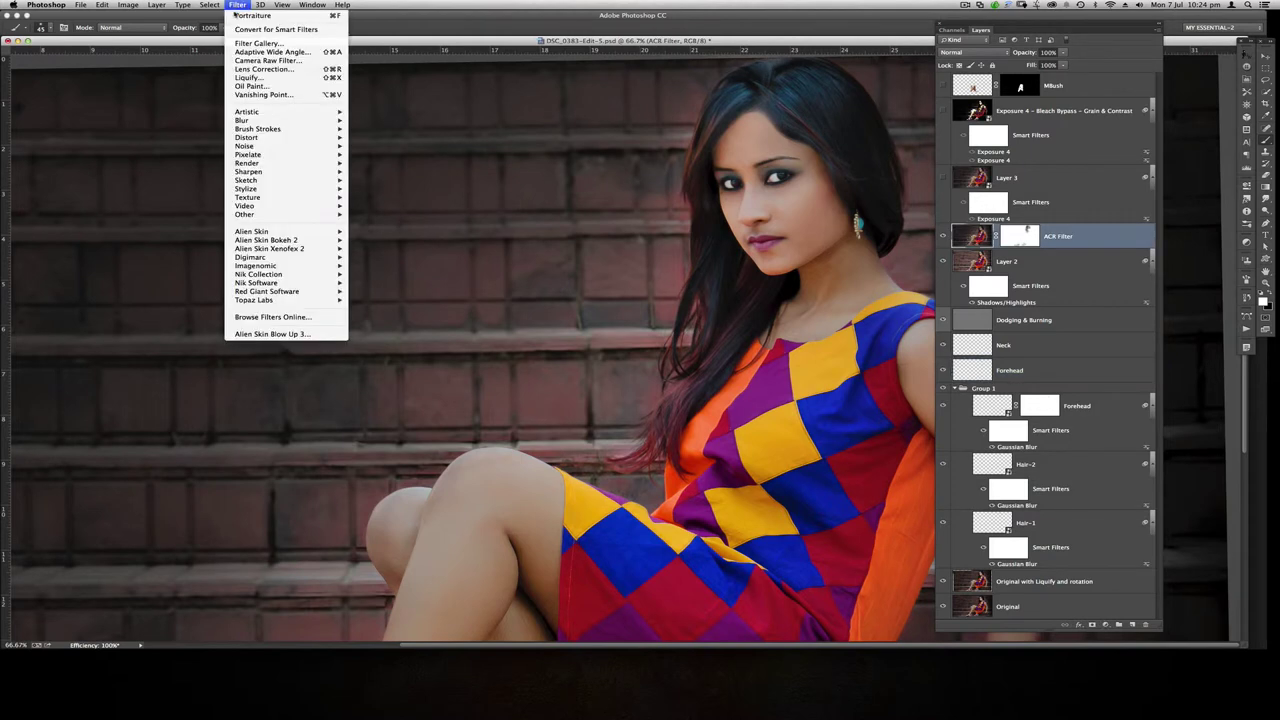
pyautogui.click(243, 62)
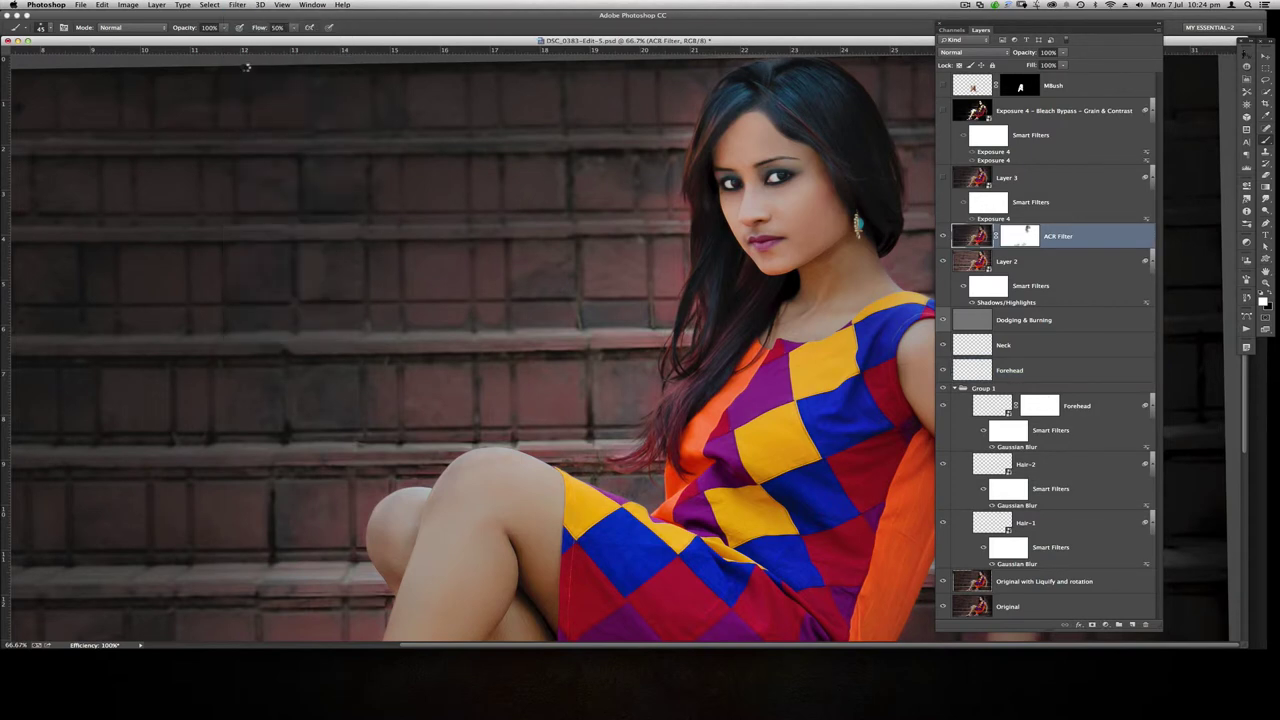
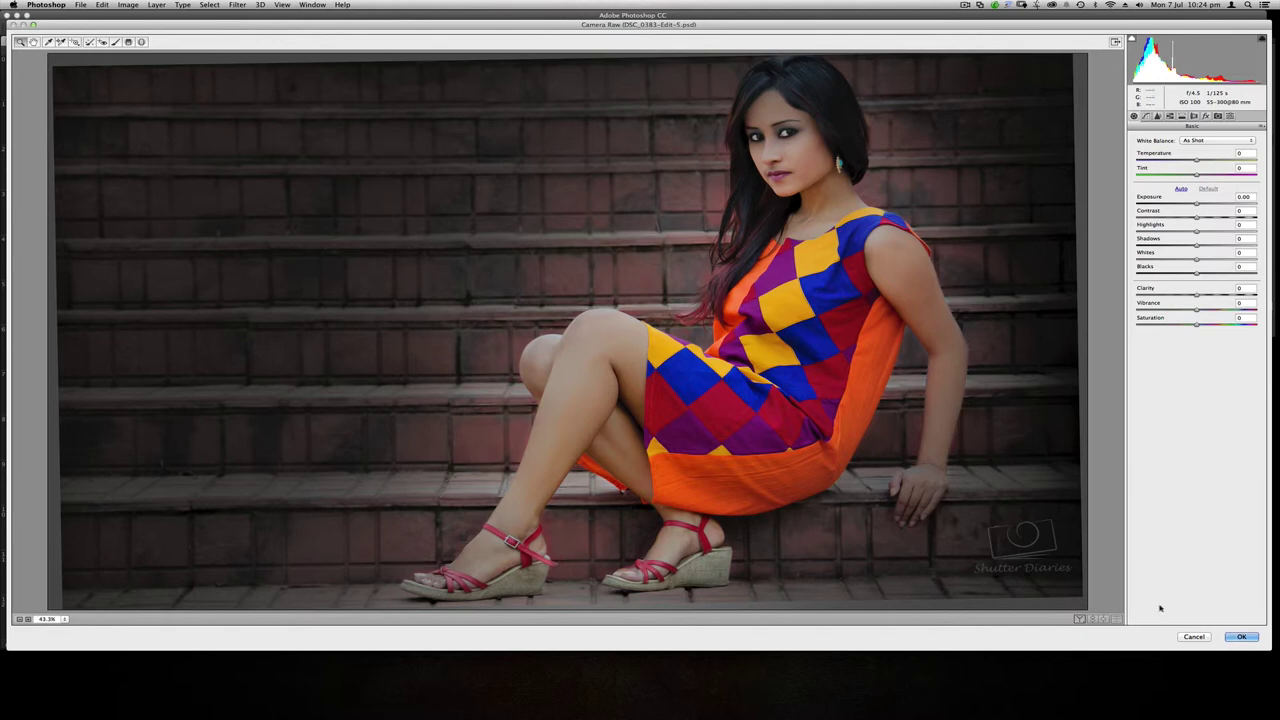
pyautogui.click(1195, 637)
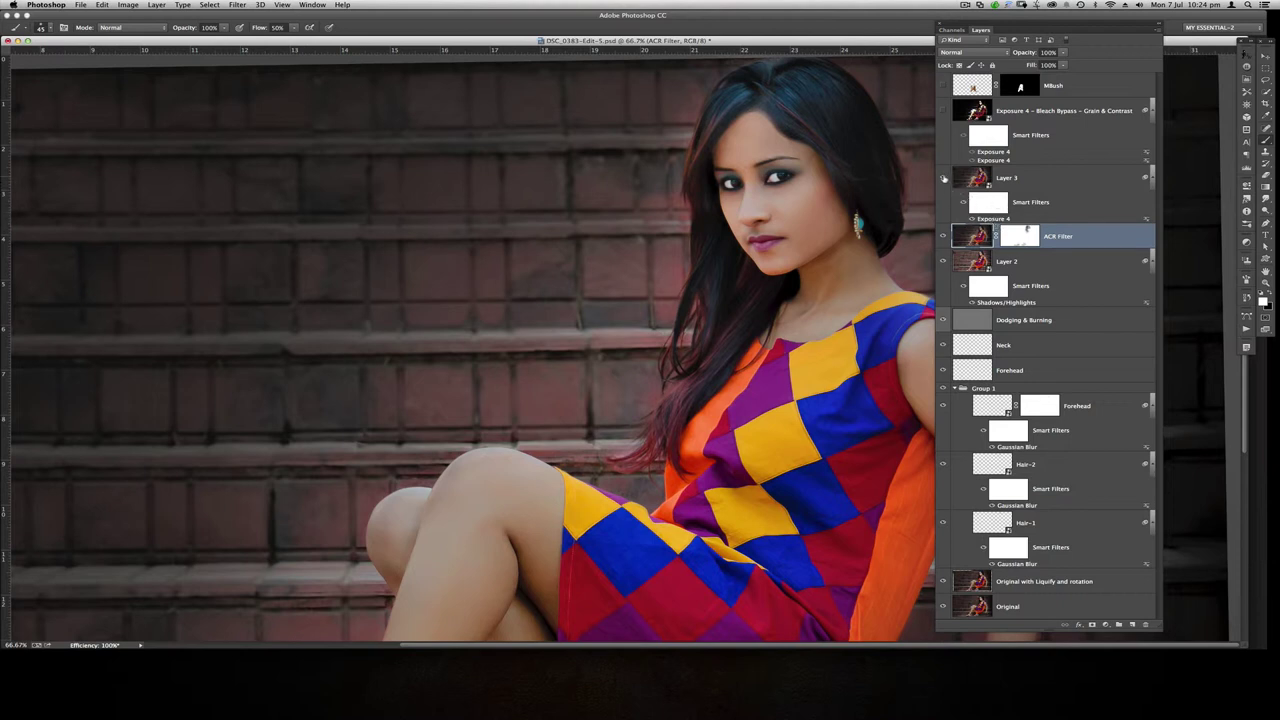
# Show Layer 3 and the Exposure 4 - Bleach Bypass - Grain & Contrast layer above the ACR Filter layer
pyautogui.click(943, 237)
pyautogui.click(943, 237)
pyautogui.click(943, 111)
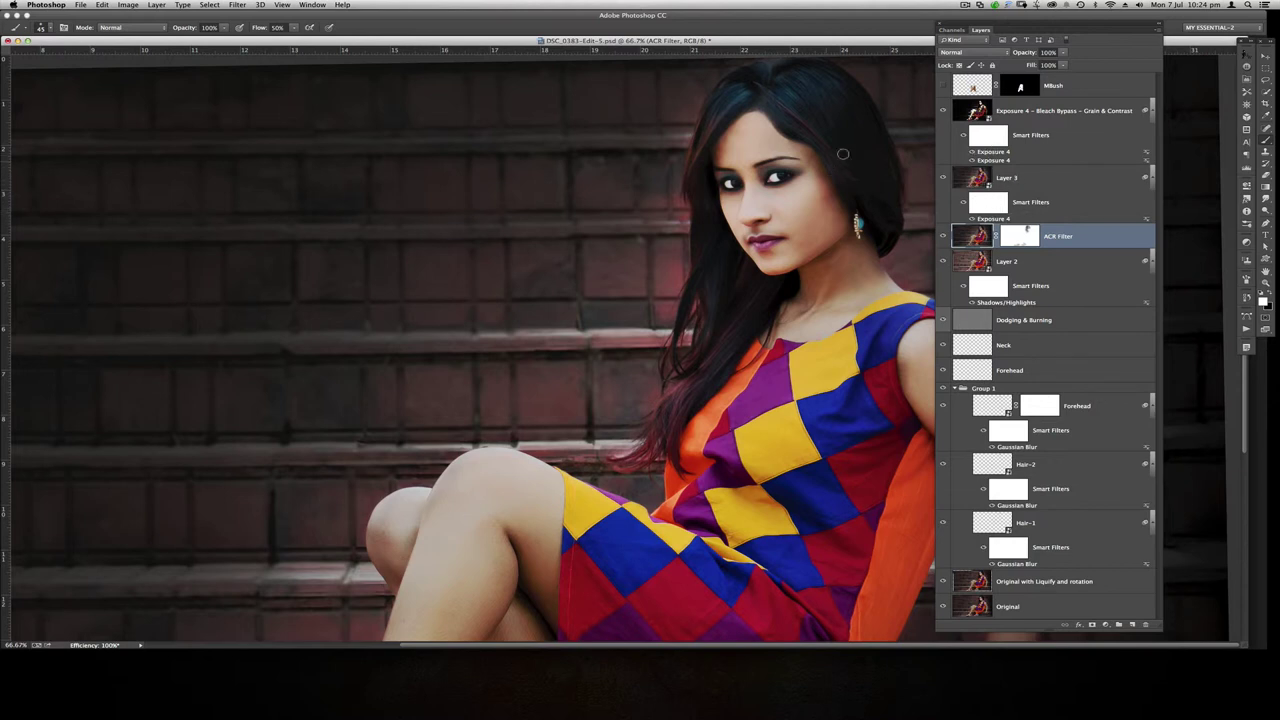
# Compare the portrait with the Exposure 4 - Bleach Bypass - Grain & Contrast layer hidden and shown, moving the Layers panel aside
pyautogui.click(941, 111)
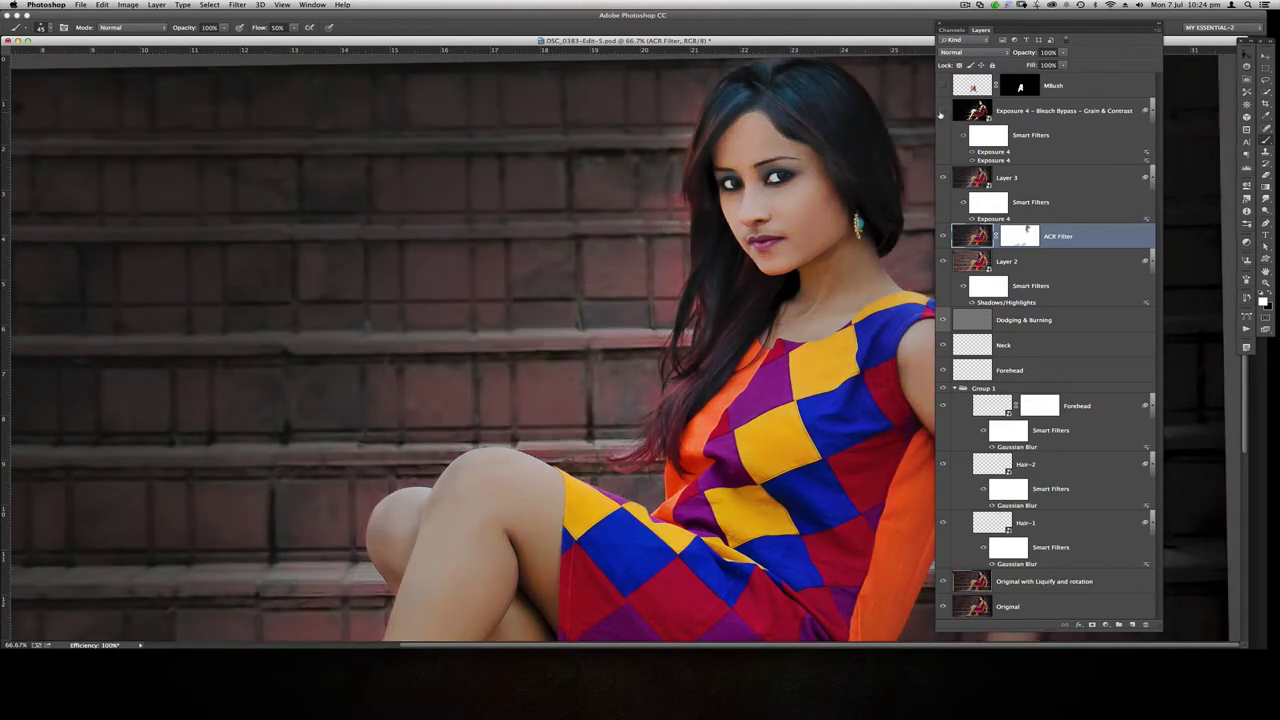
pyautogui.click(942, 111)
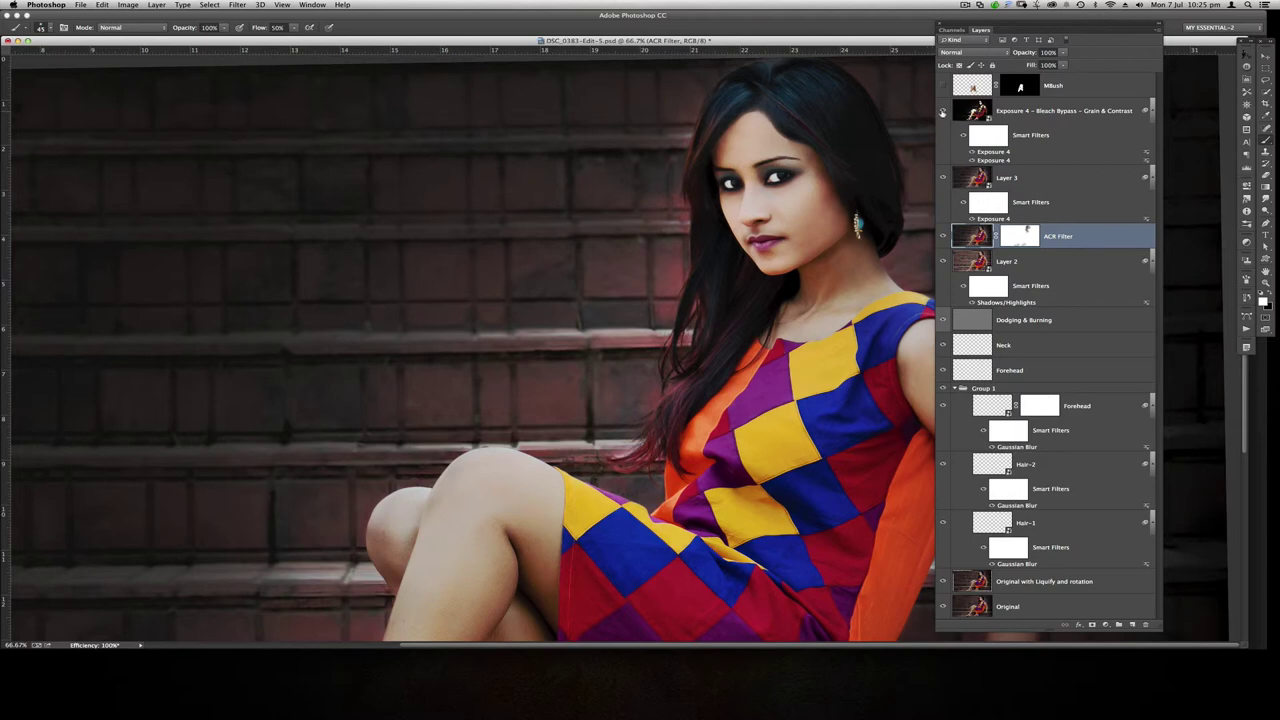
pyautogui.click(942, 112)
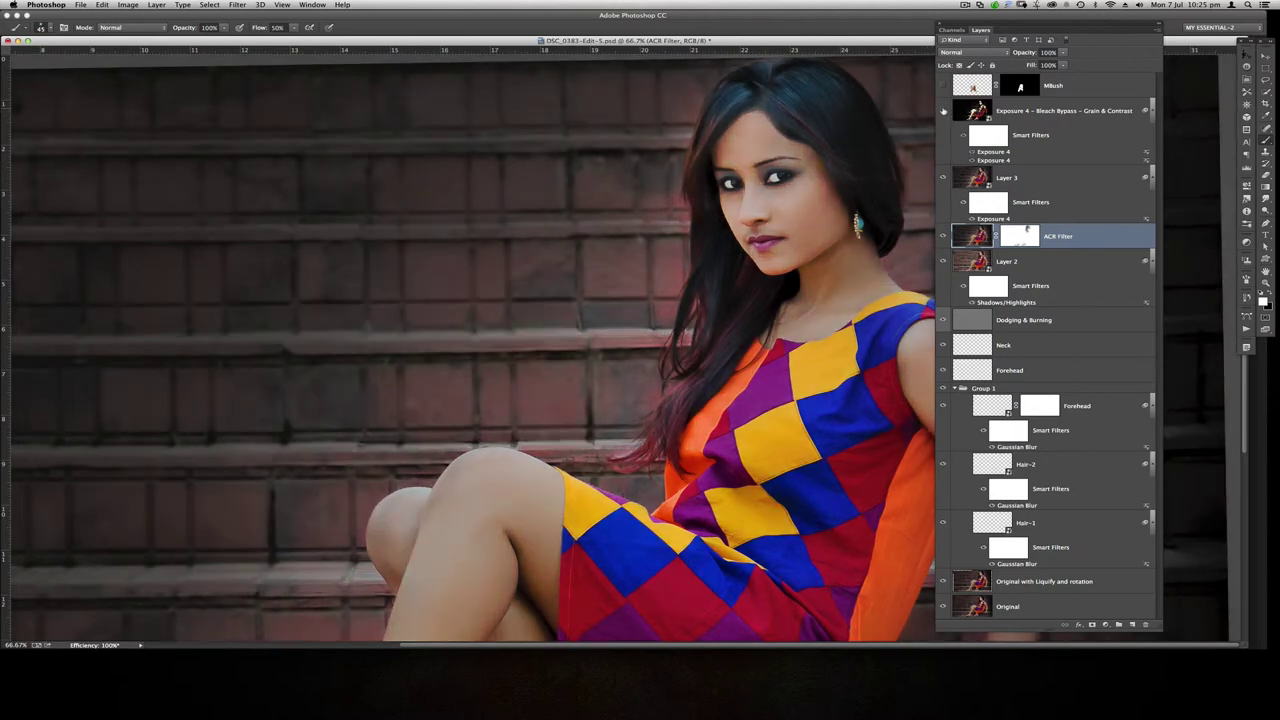
pyautogui.click(943, 111)
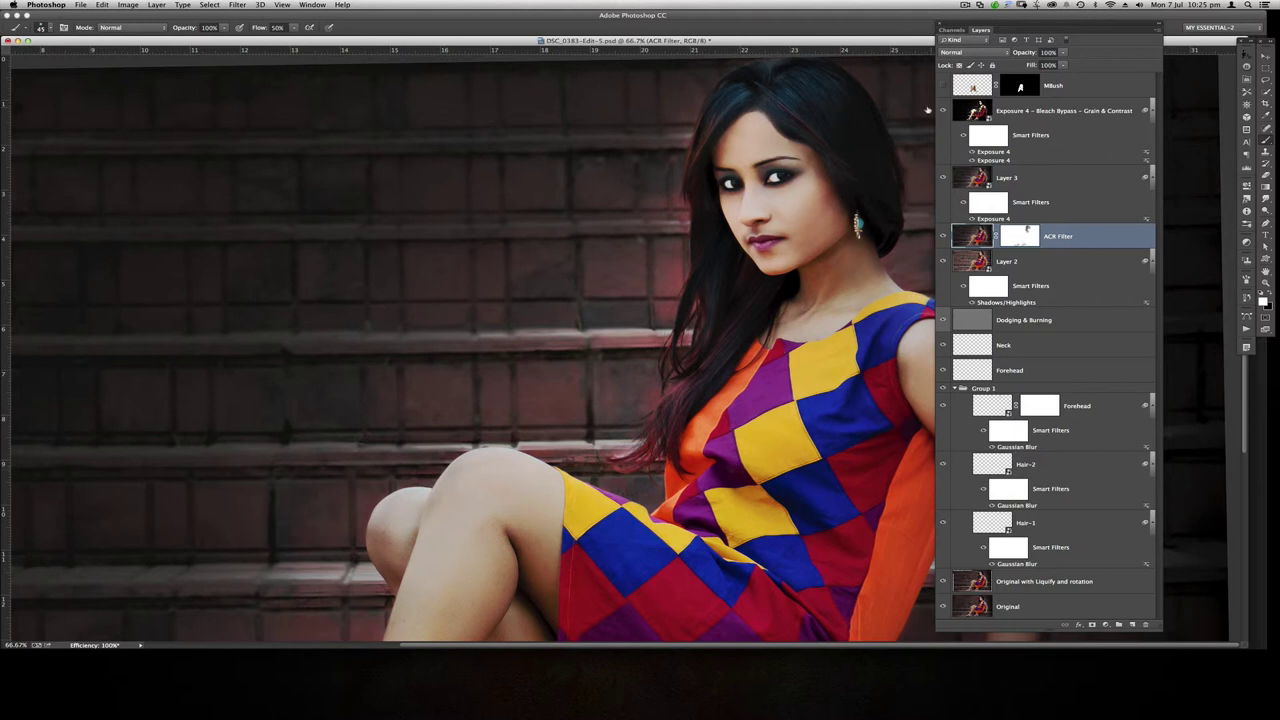
pyautogui.moveTo(1020, 30); pyautogui.dragTo(1046, 36)
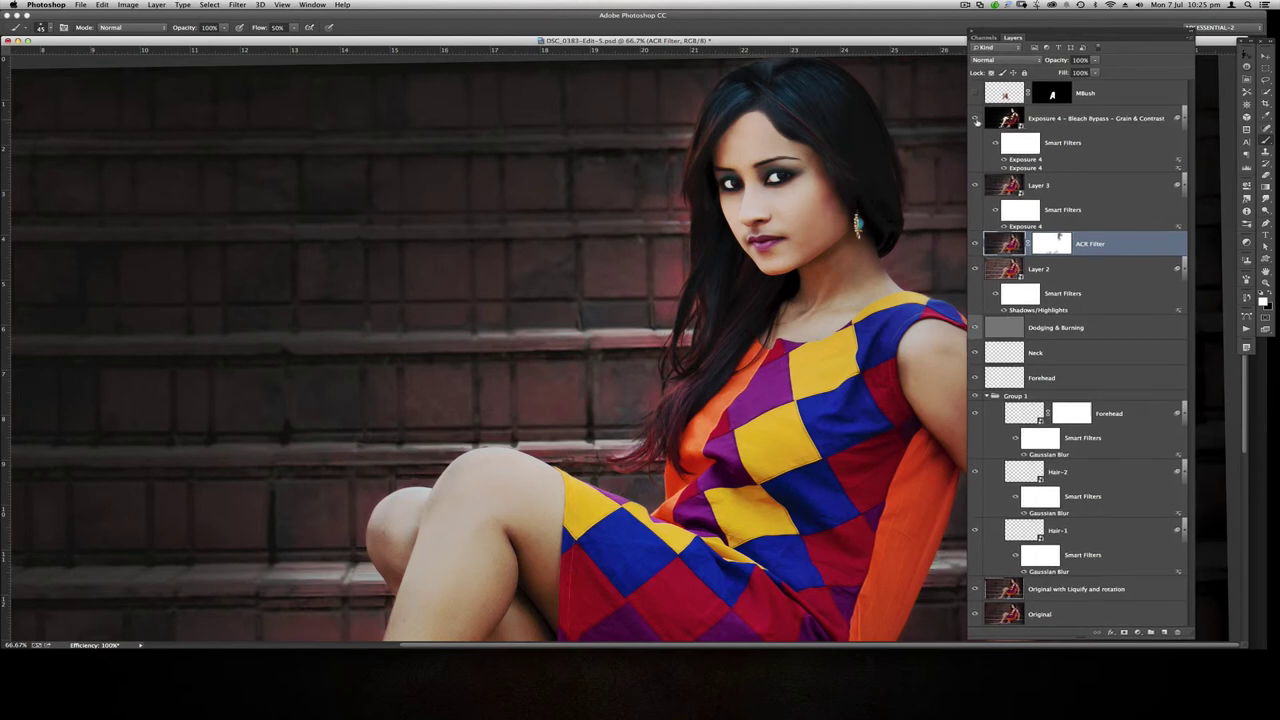
pyautogui.click(976, 119)
pyautogui.click(976, 119)
# Show the MBush layer and examine its effect on the woman's legs, dress and face at 100%
pyautogui.scroll(-8, 488, 348)
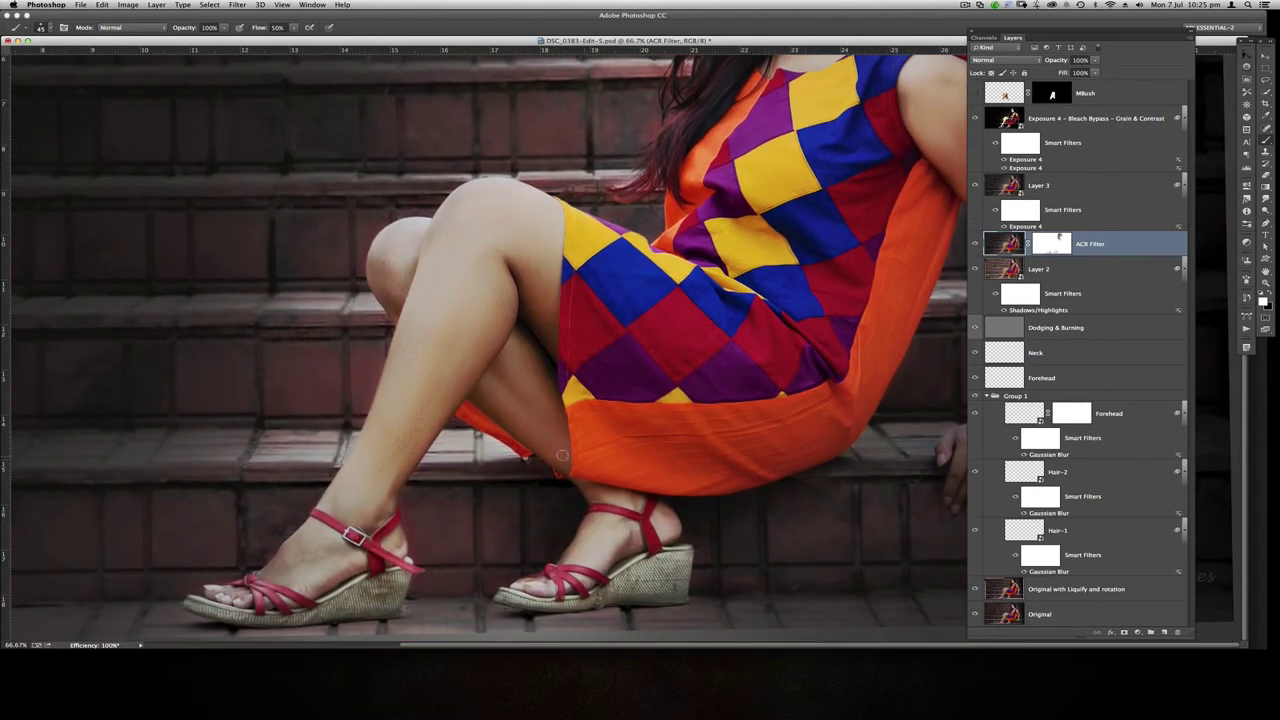
pyautogui.press('super+equal')
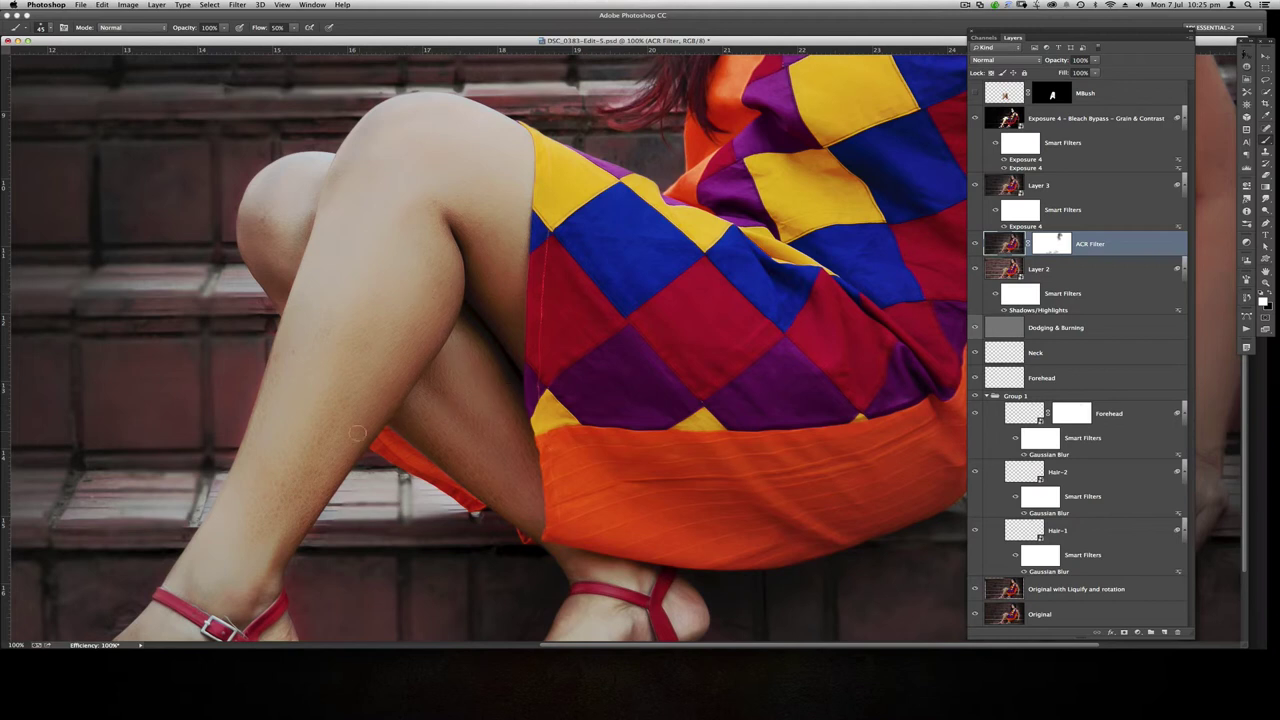
pyautogui.click(976, 93)
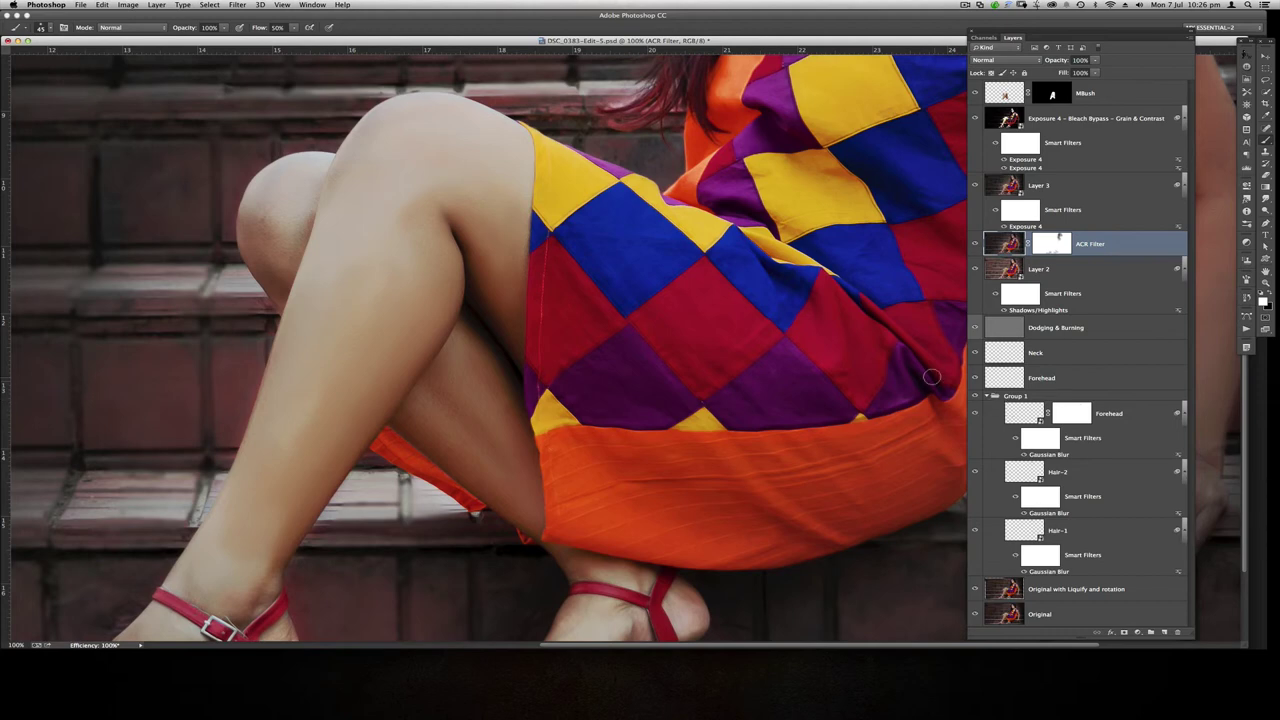
pyautogui.hscroll(2, 832, 365)
pyautogui.scroll(8, 832, 365)
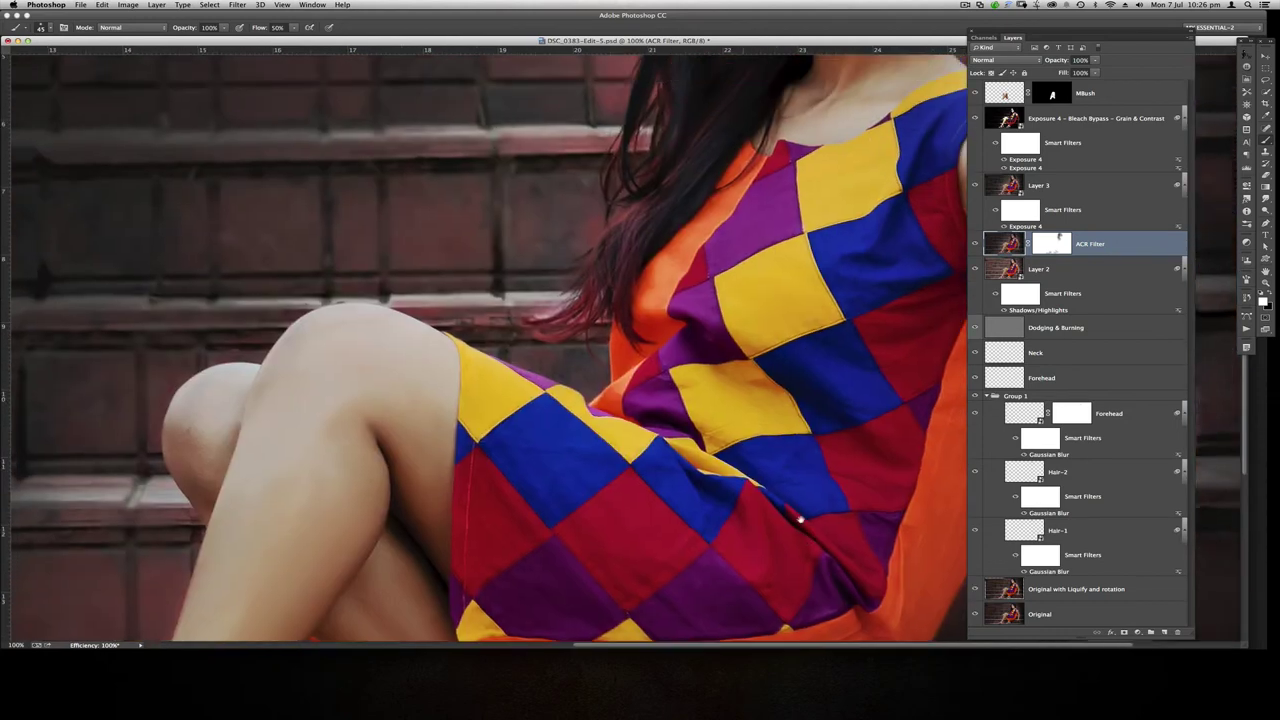
pyautogui.scroll(3, 769, 489)
pyautogui.hscroll(2, 769, 489)
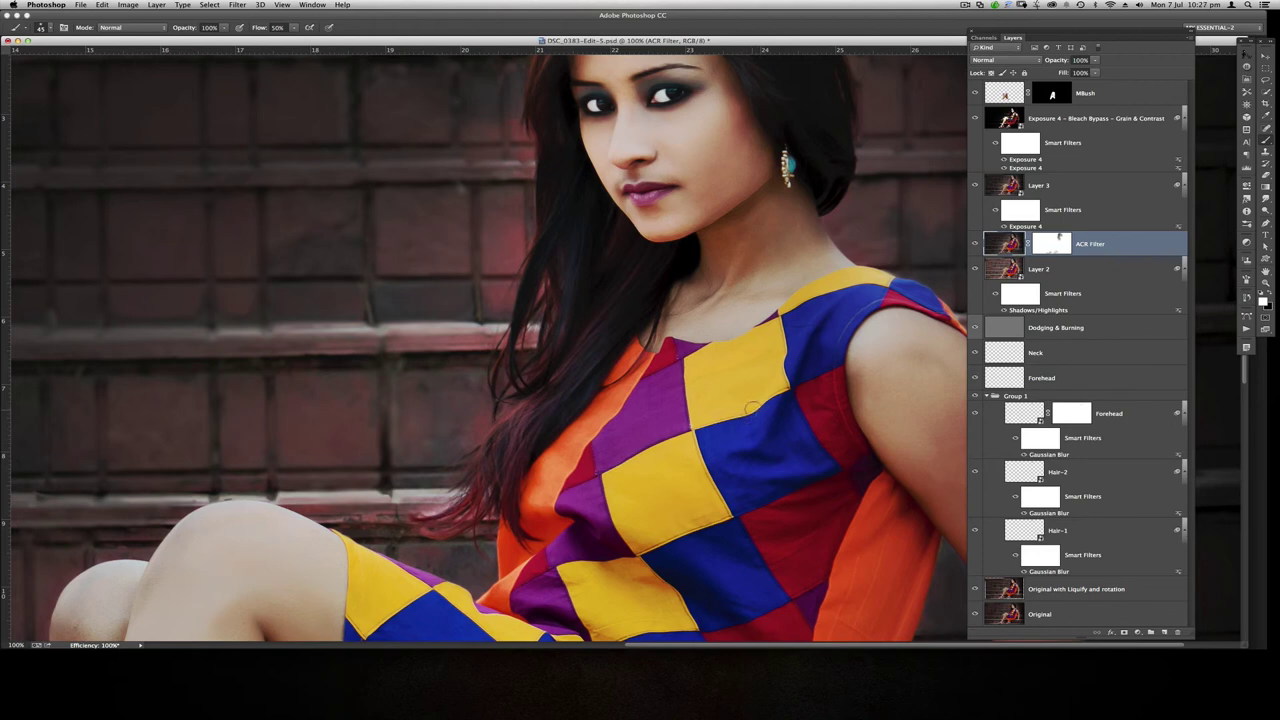
# Compare the whole image at 33.3% with only the Original layer visible against all retouching layers shown
pyautogui.press('super+minus')
pyautogui.press('super+minus')
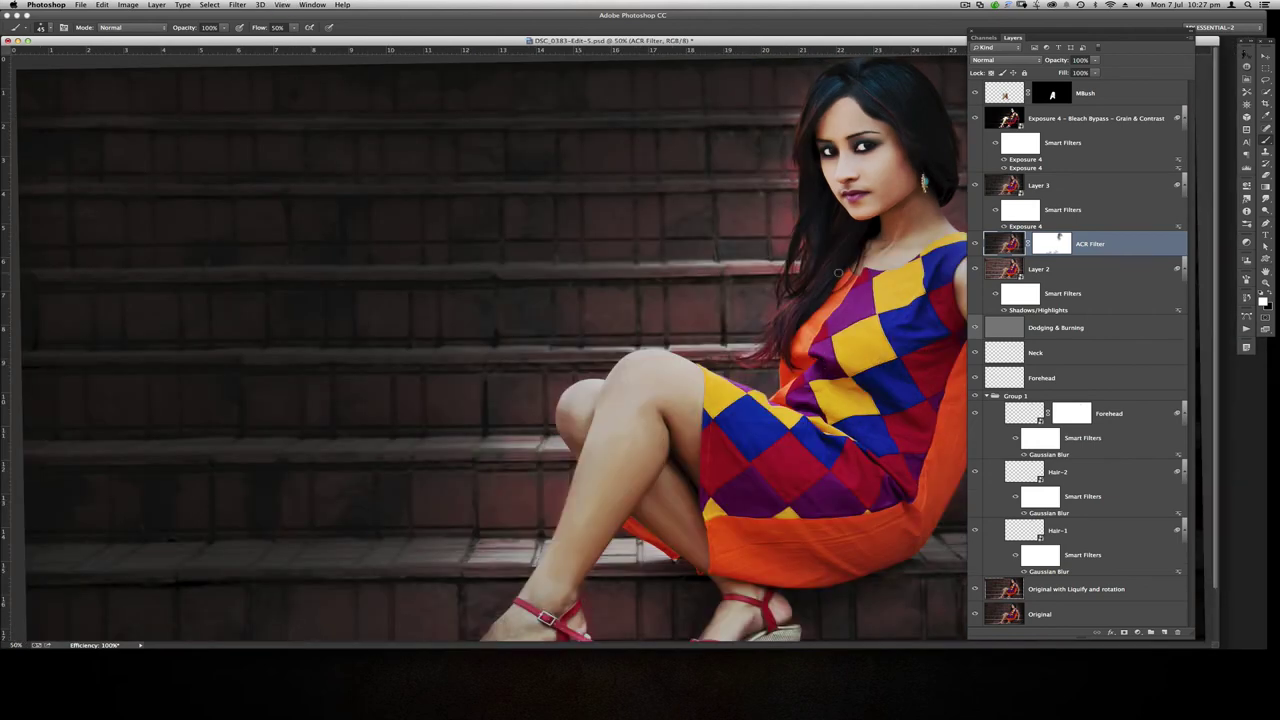
pyautogui.press('super+minus')
pyautogui.moveTo(737, 41); pyautogui.dragTo(865, 87)
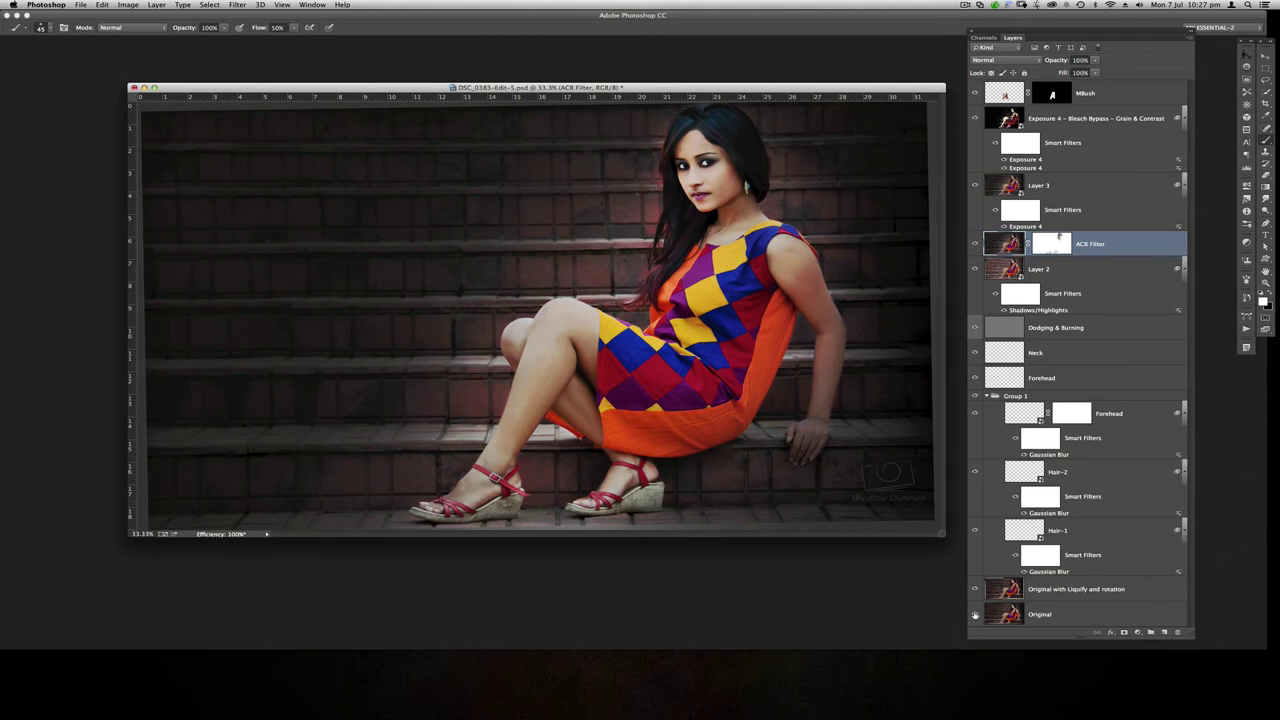
pyautogui.keyDown('alt'); pyautogui.click(975, 615); pyautogui.keyUp('alt')
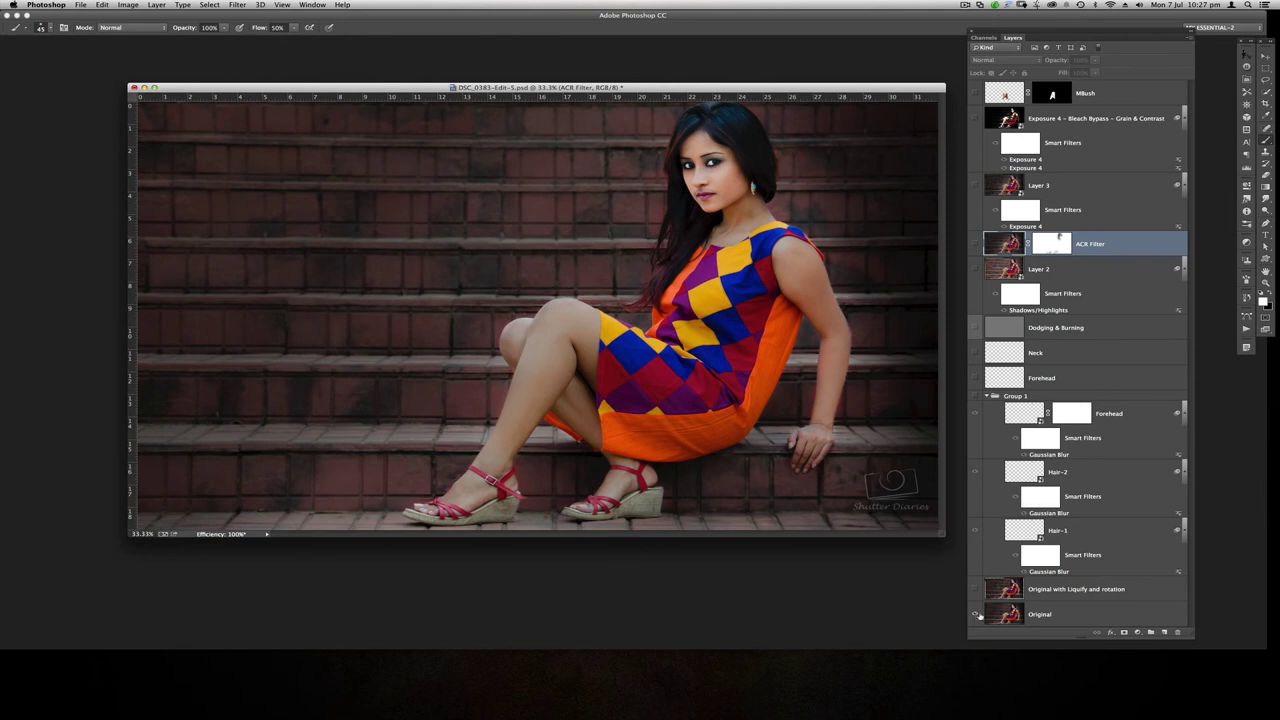
pyautogui.keyDown('alt'); pyautogui.click(975, 615); pyautogui.keyUp('alt')
pyautogui.keyDown('alt'); pyautogui.click(976, 614); pyautogui.keyUp('alt')
pyautogui.keyDown('alt'); pyautogui.click(976, 614); pyautogui.keyUp('alt')
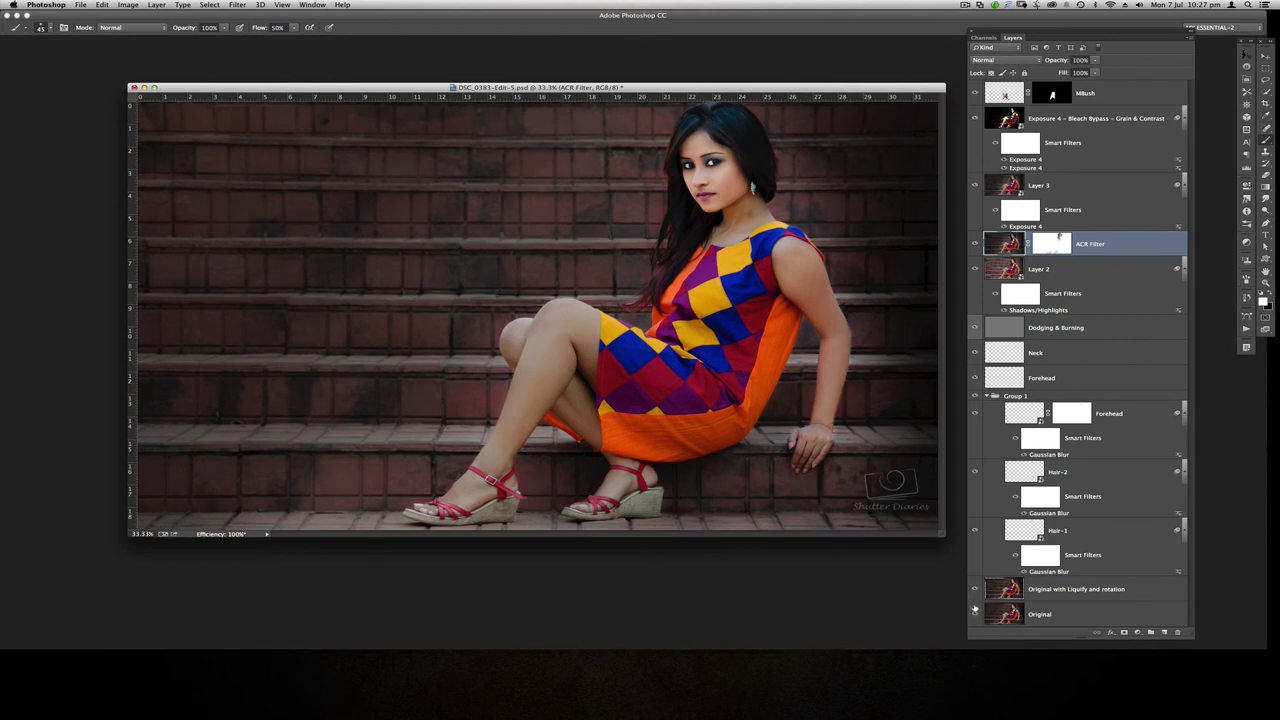